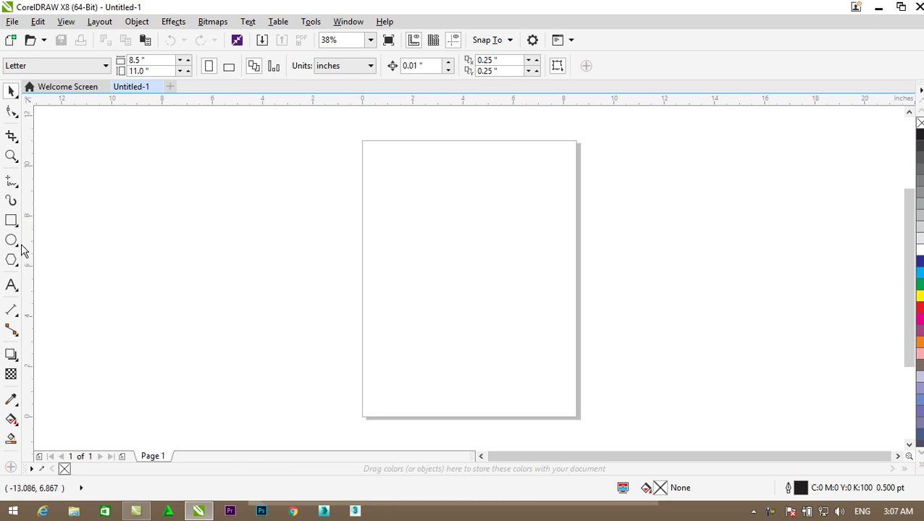
- Draw a closed triangle about 1.76 by 6.09 inches along the page's left edge with the 2-Point Line tool, and start editing its nodes
right_click(14, 186)
left_click(14, 180)
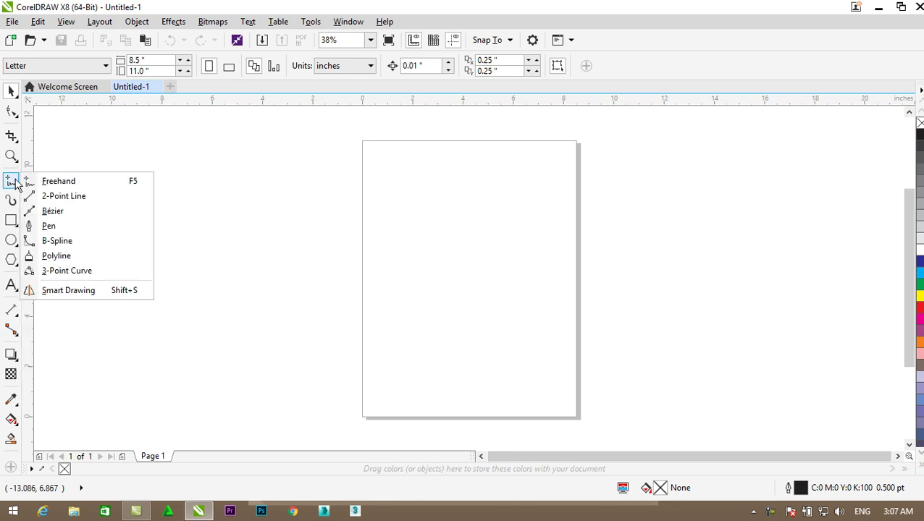
left_click(55, 197)
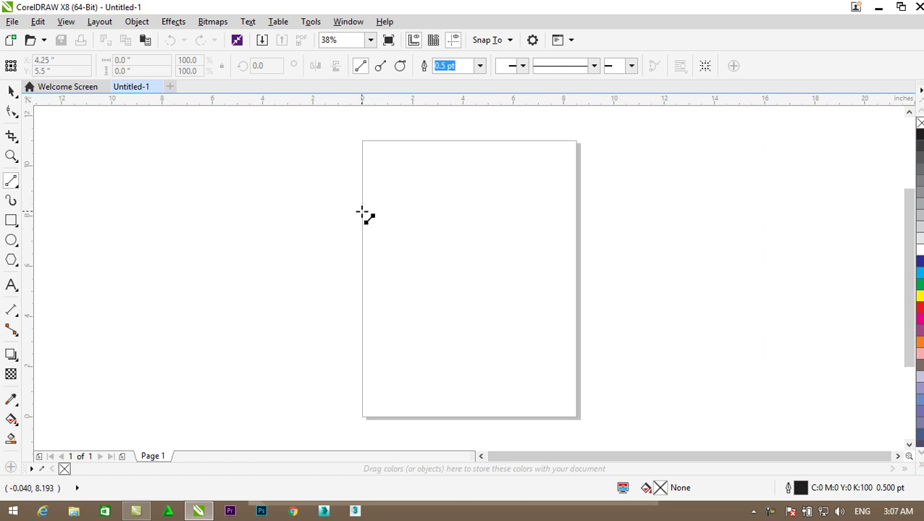
left_click_drag(363, 211, 406, 181)
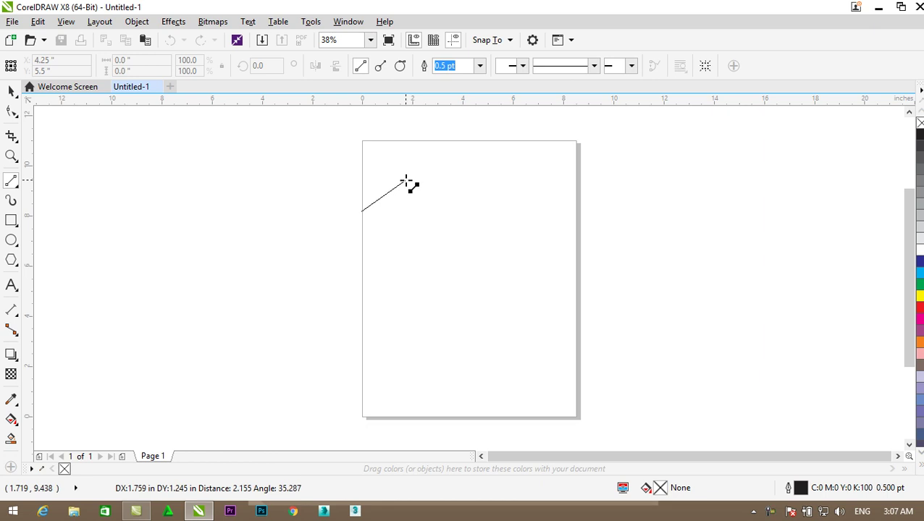
left_click_drag(406, 180, 361, 211)
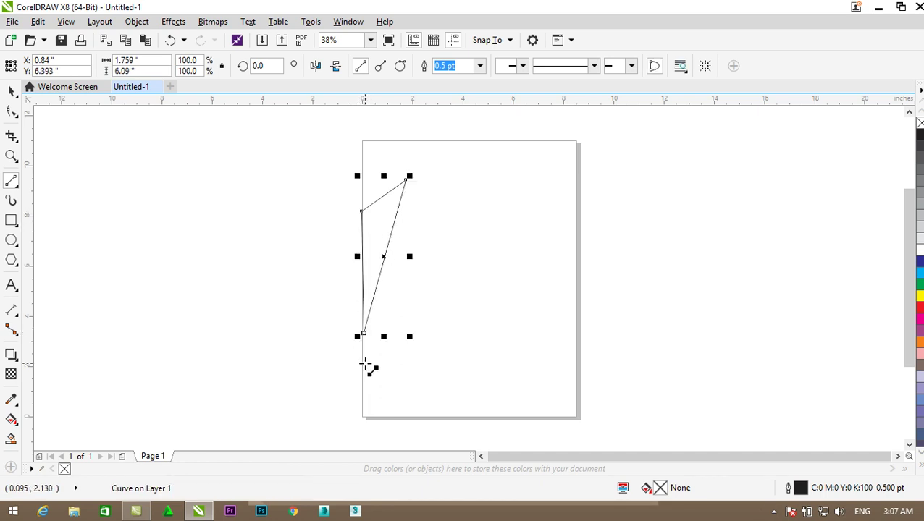
key("space")
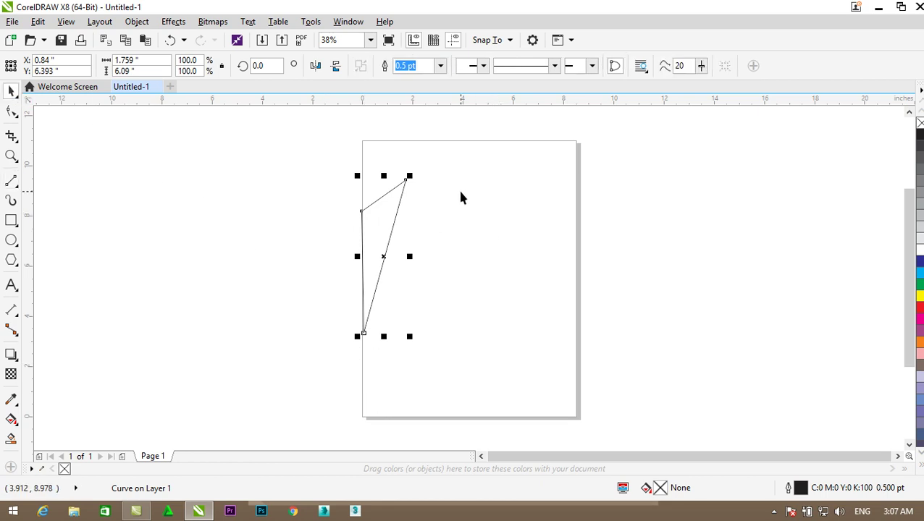
left_click(11, 111)
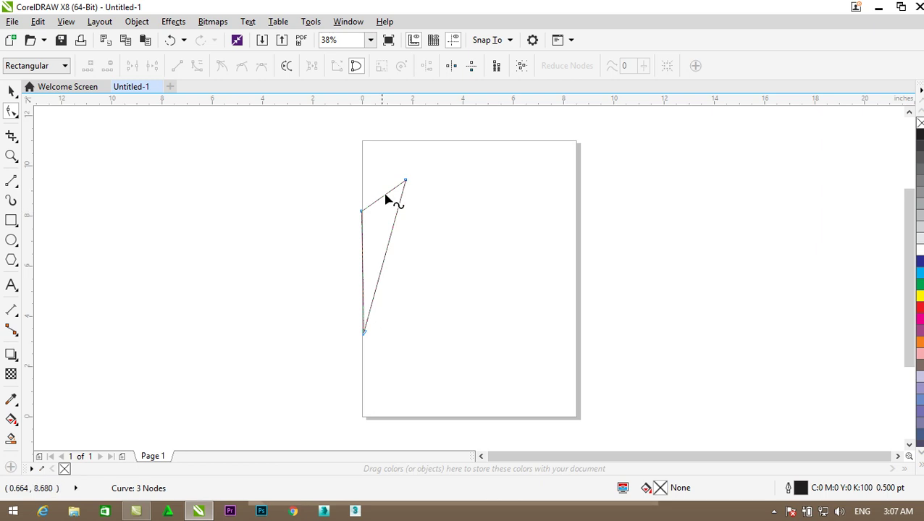
left_click(405, 181)
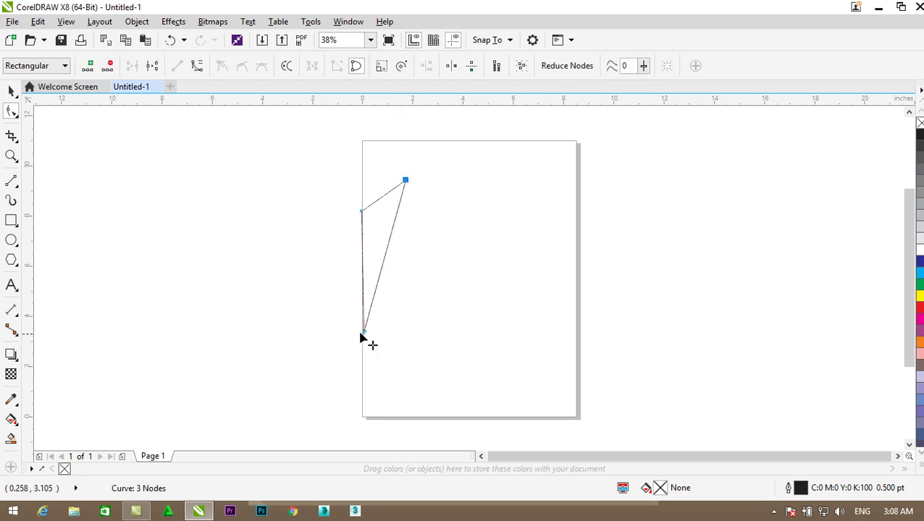
left_click(198, 68)
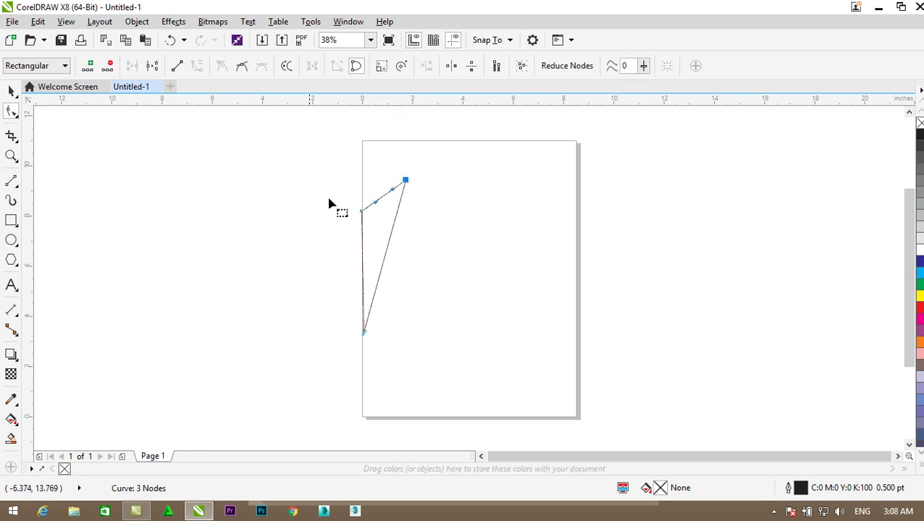
key("ctrl+z")
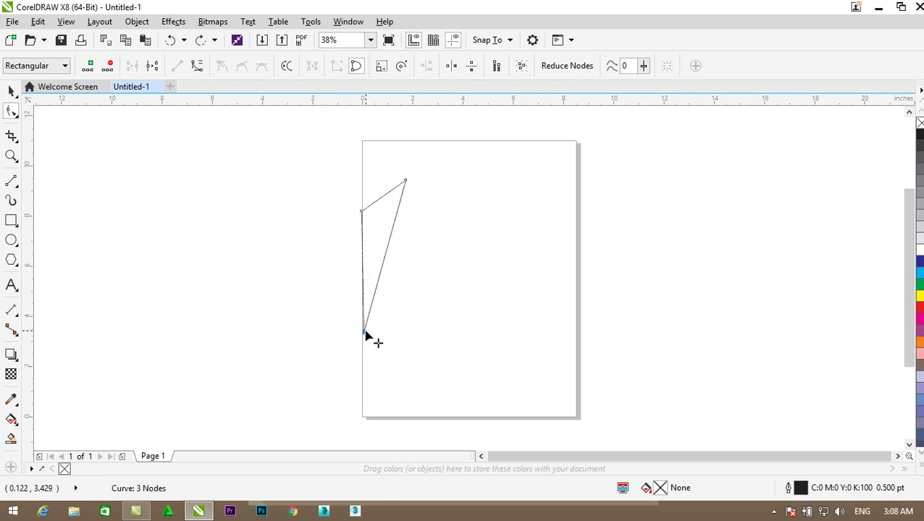
- Convert the triangle's two long sides to curves and bow both toward the right, the outer one further than the inner one
left_click(199, 68)
left_click_drag(388, 250, 432, 276)
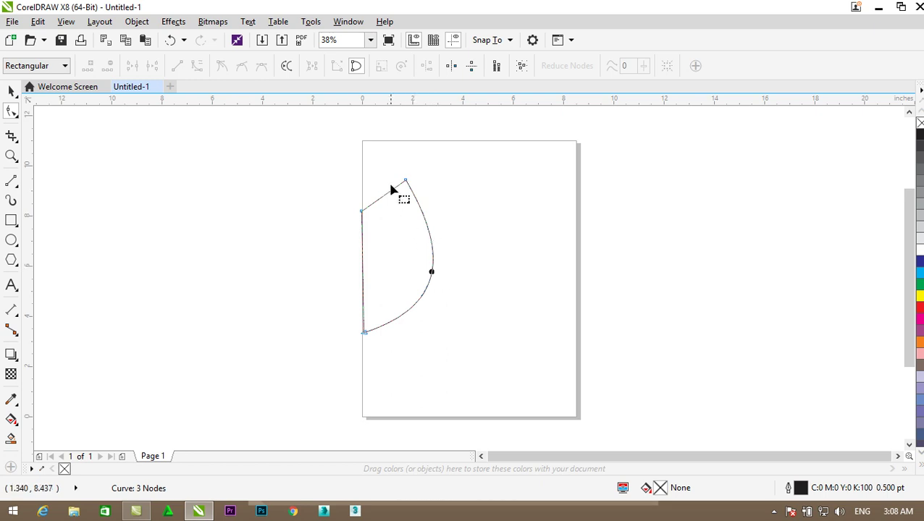
scroll(392, 190, "up", 2)
scroll(396, 217, "down", 2)
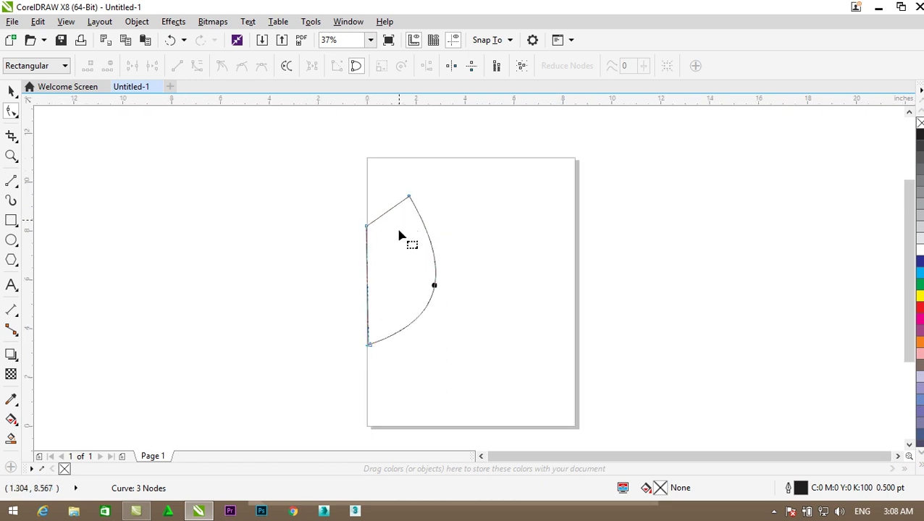
left_click(367, 228)
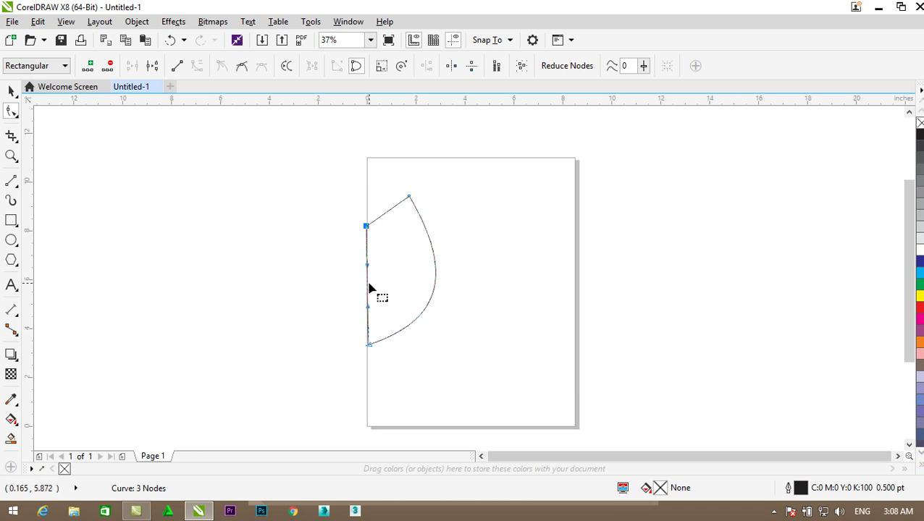
left_click_drag(368, 286, 398, 286)
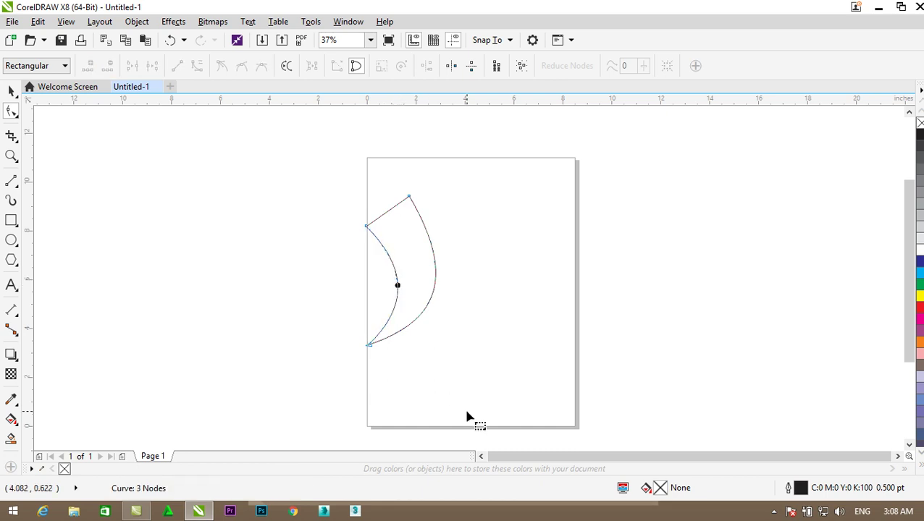
- Convert the short upper side to a curve and bow it up and to the left into a rounded end
scroll(426, 217, "up", 1)
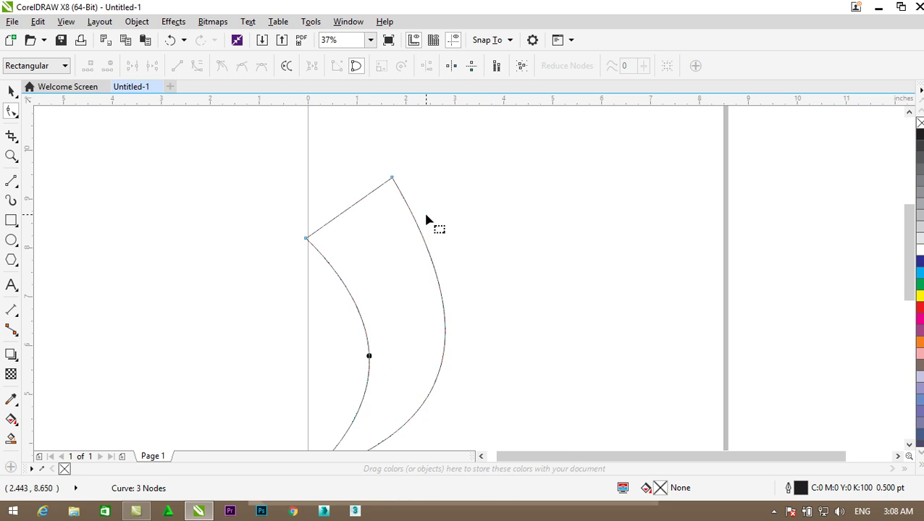
left_click(392, 178)
left_click(196, 65)
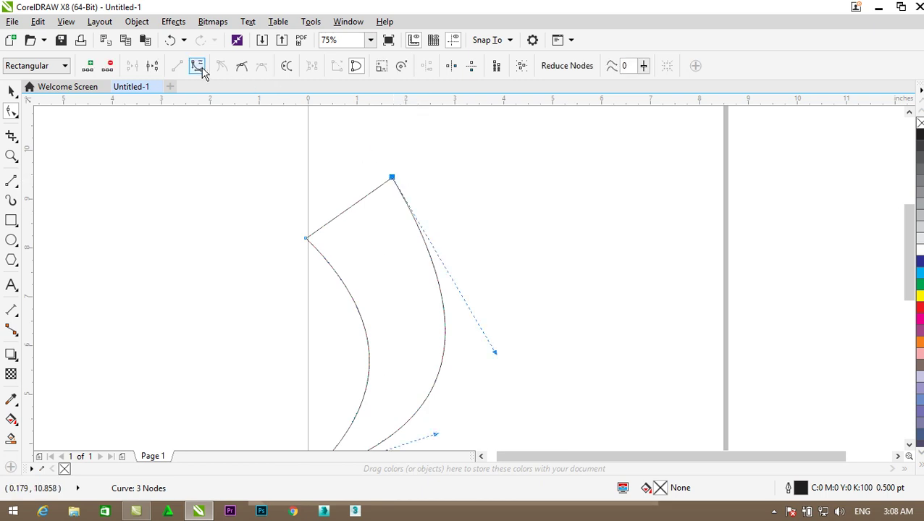
left_click_drag(348, 213, 303, 161)
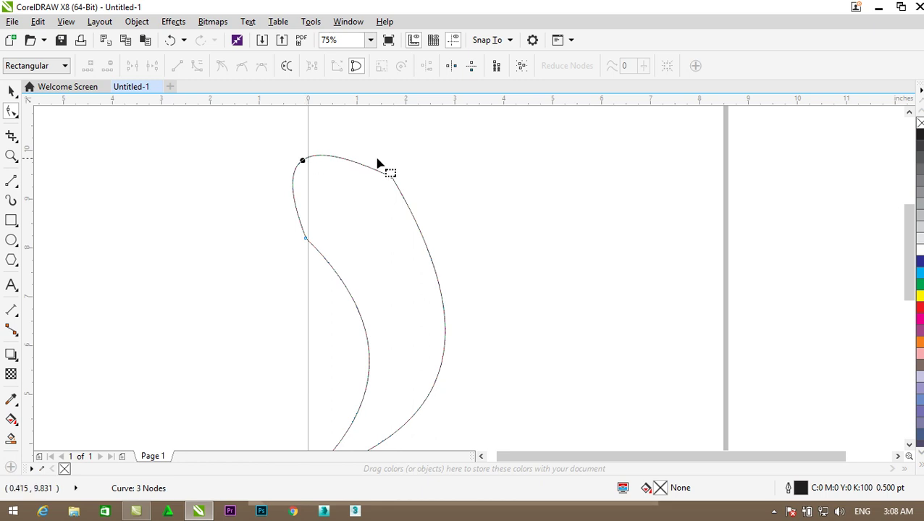
- Adjust the curve handles of the two upper nodes to make the top end rounder, with the left node flowing into the inner curve
left_click(391, 179)
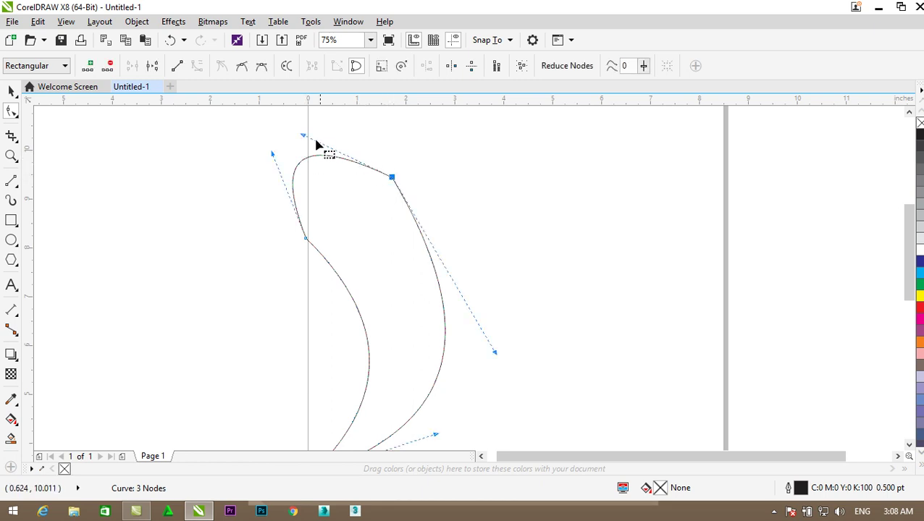
left_click_drag(303, 136, 309, 116)
key("Tab")
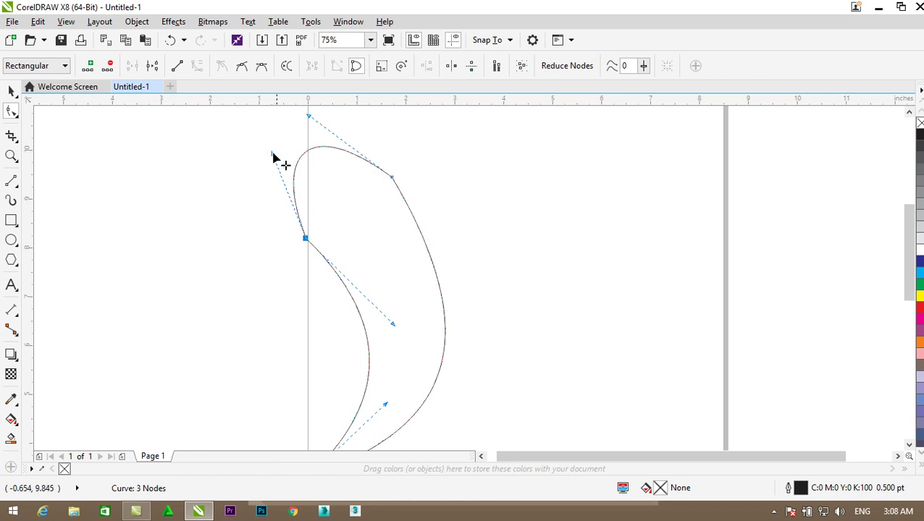
left_click_drag(272, 155, 255, 193)
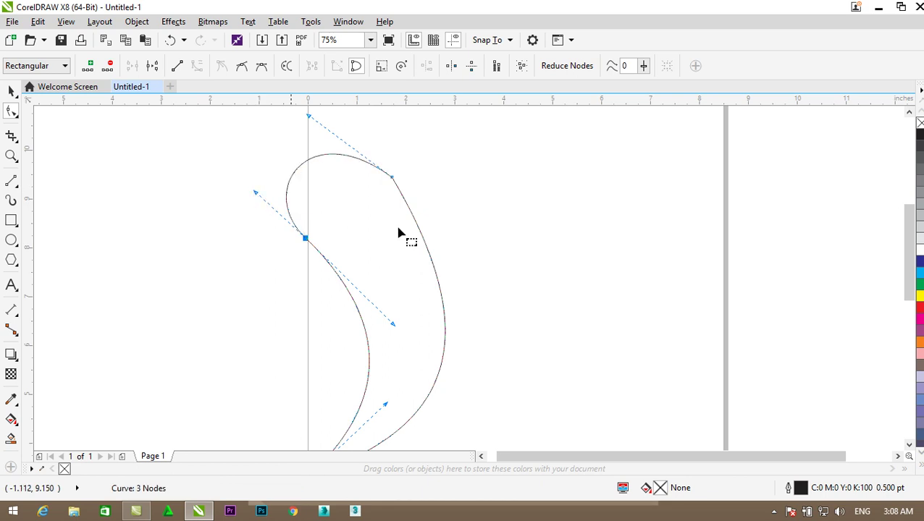
left_click(572, 257)
scroll(572, 259, "down", 1)
scroll(572, 260, "up", 1)
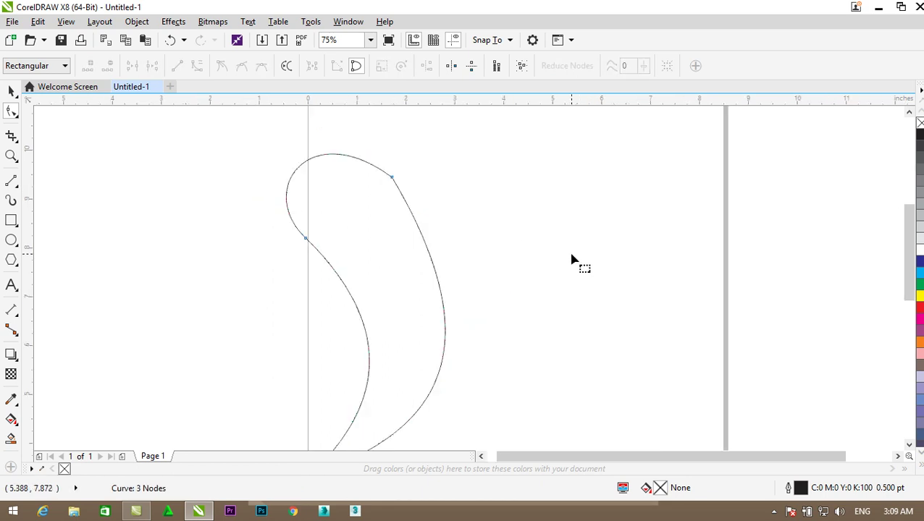
- Make the upper-right node smooth so the rounded top flows into the outer curve
left_click(392, 179)
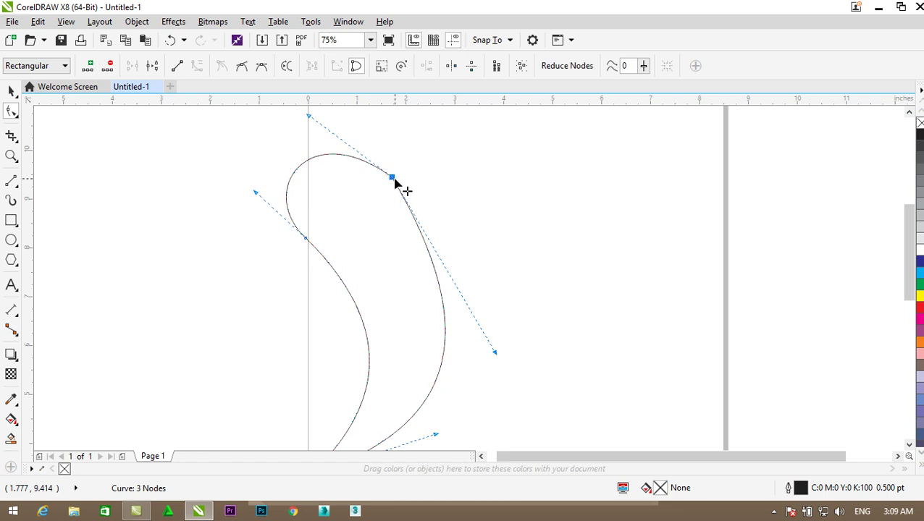
left_click(241, 66)
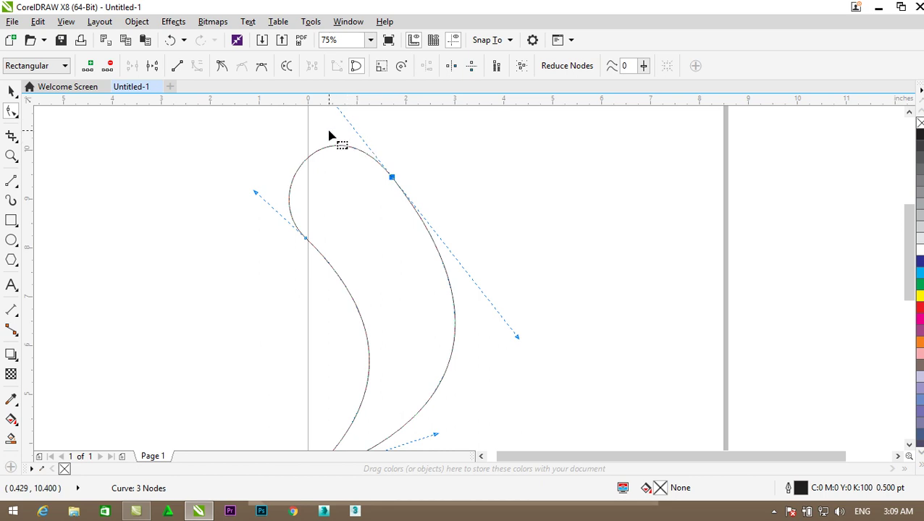
left_click_drag(329, 134, 289, 123)
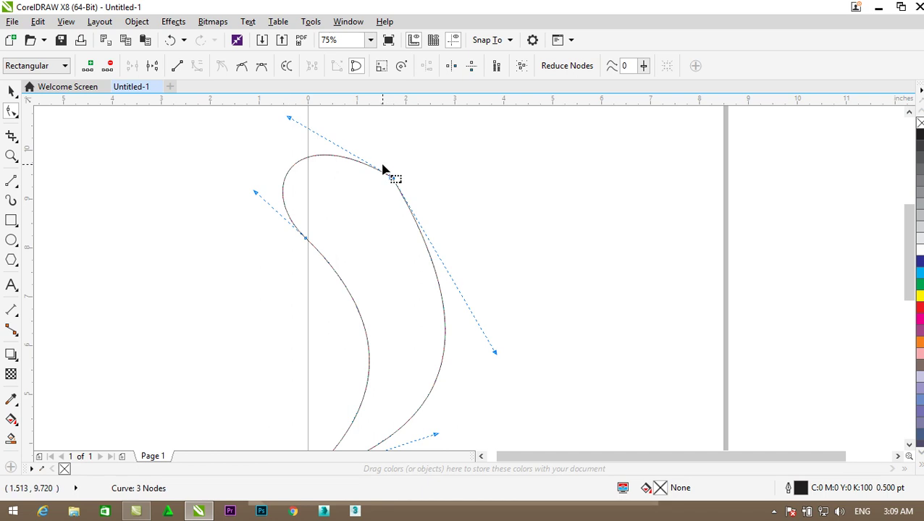
left_click(261, 72)
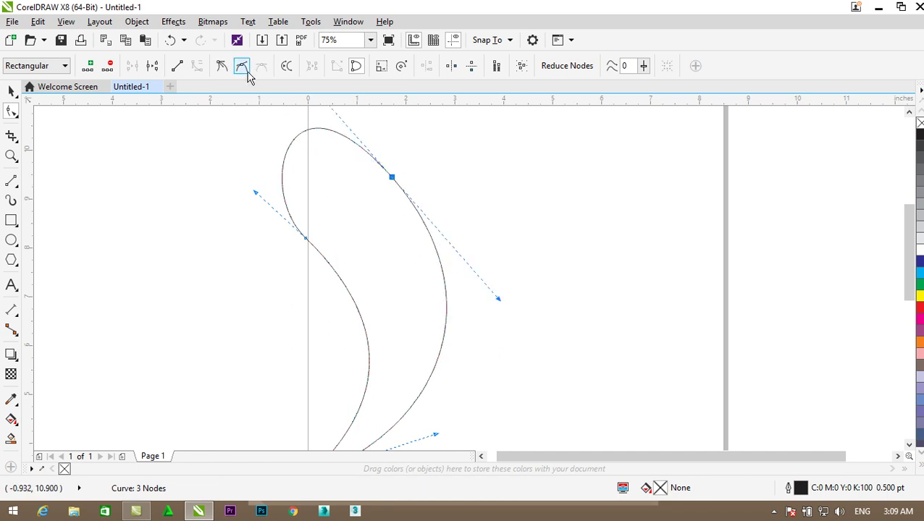
key("ctrl+z")
left_click(241, 67)
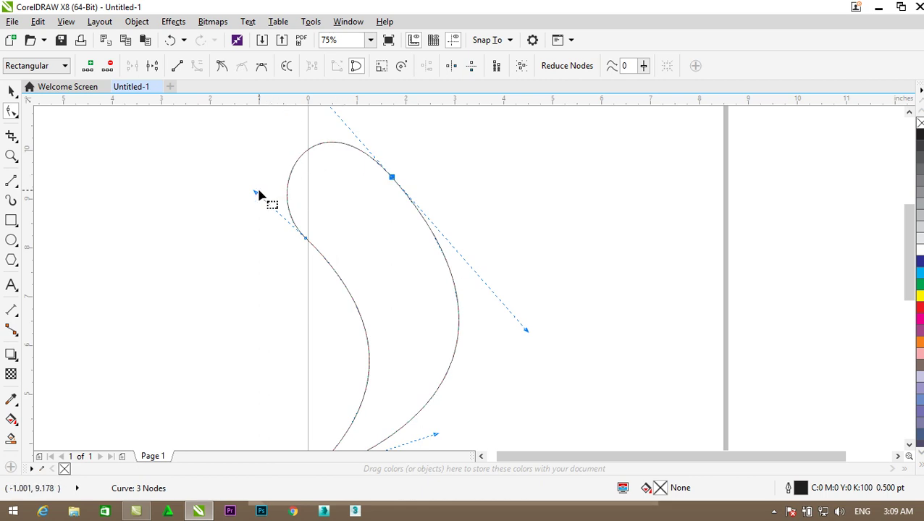
left_click_drag(256, 195, 282, 210)
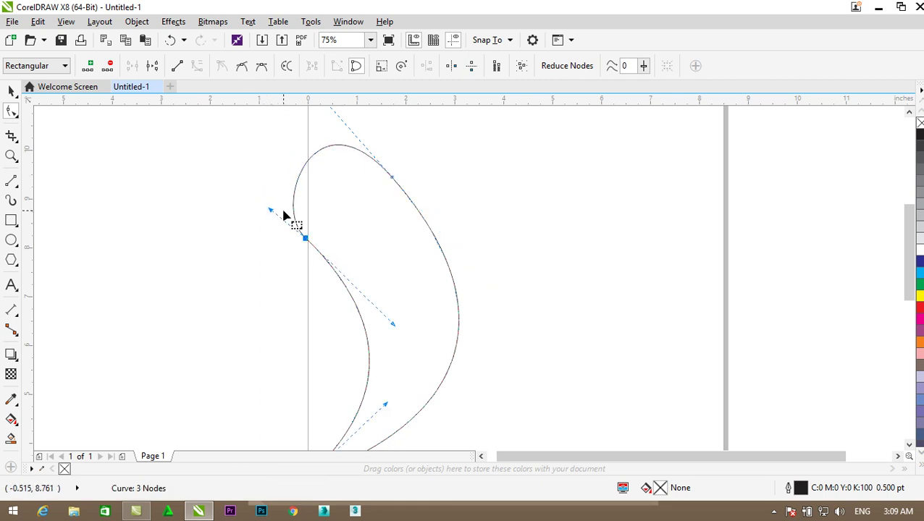
scroll(284, 211, "down", 3)
scroll(284, 213, "up", 3)
left_click_drag(294, 151, 272, 144)
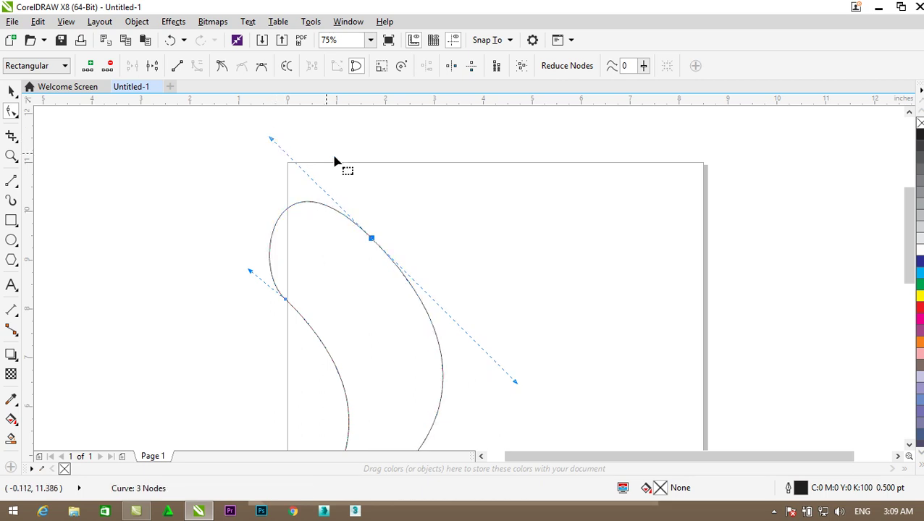
key("ctrl+z")
key("ctrl+z")
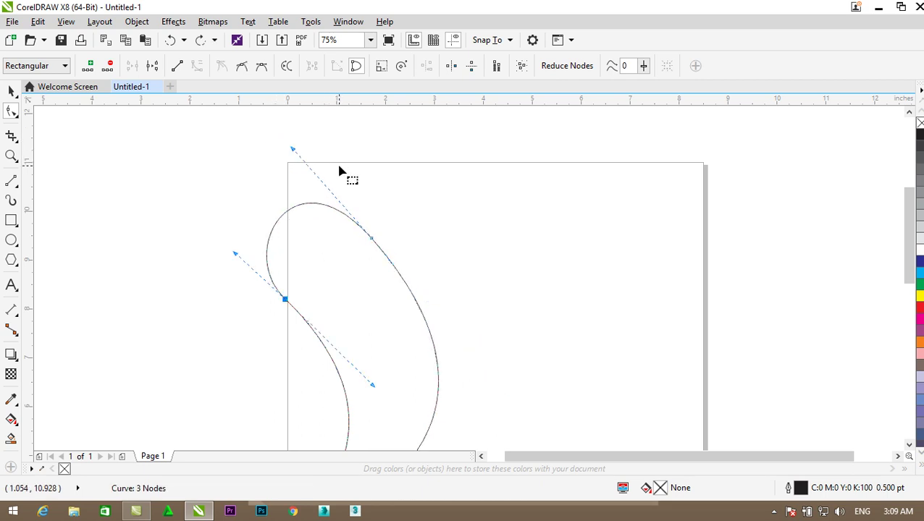
- Raise the lower handle of the upper-left node slightly to reshape the inner curve, and deselect the shape
scroll(346, 173, "down", 1)
scroll(367, 257, "down", 1)
scroll(359, 250, "up", 1)
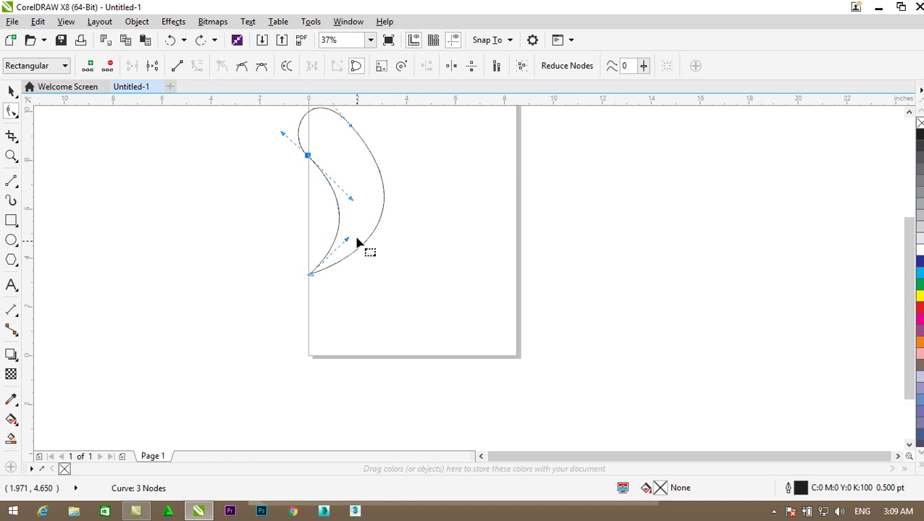
left_click_drag(907, 247, 903, 212)
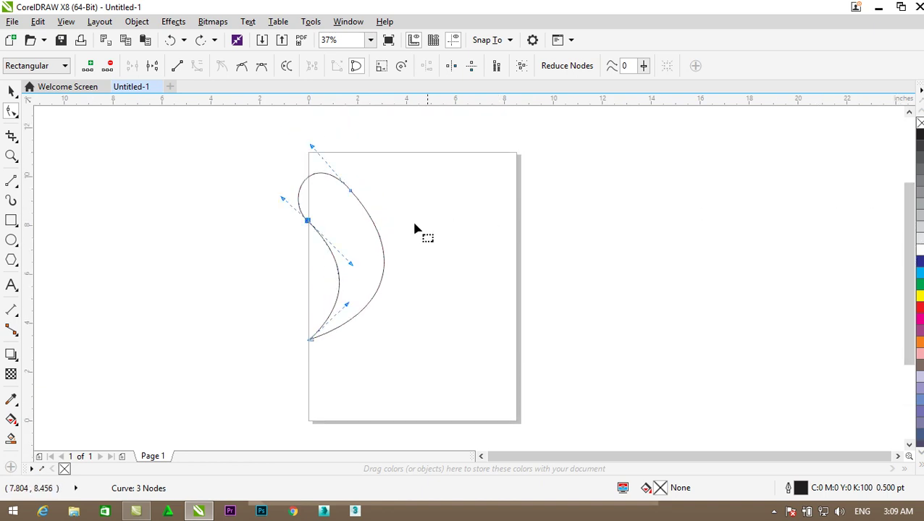
left_click_drag(350, 266, 353, 258)
left_click(11, 90)
left_click(225, 273)
- Make the upper-left node smooth to remove the kink between the rounded top and the inner curve
scroll(322, 185, "up", 4)
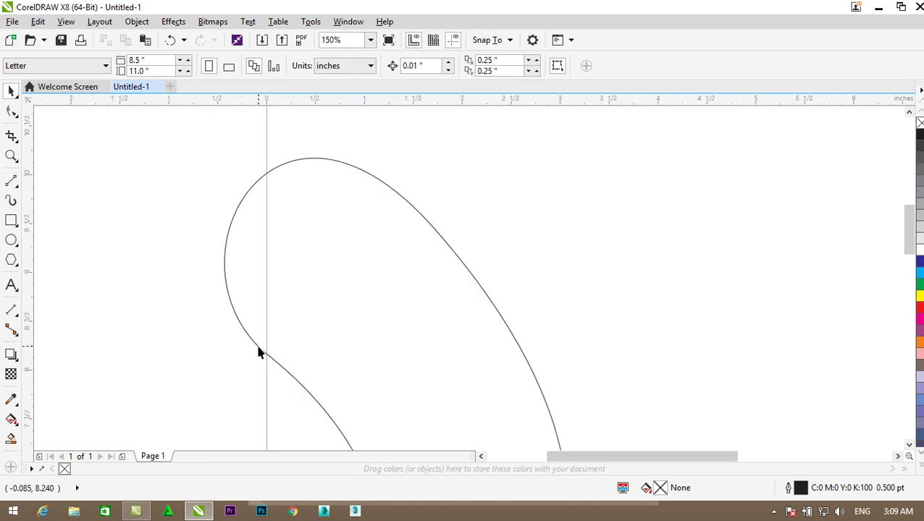
left_click(12, 111)
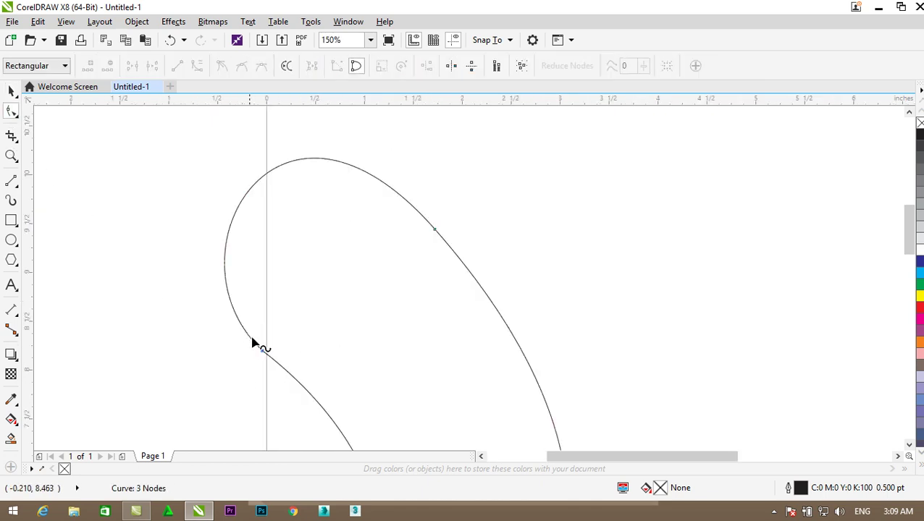
left_click(262, 353)
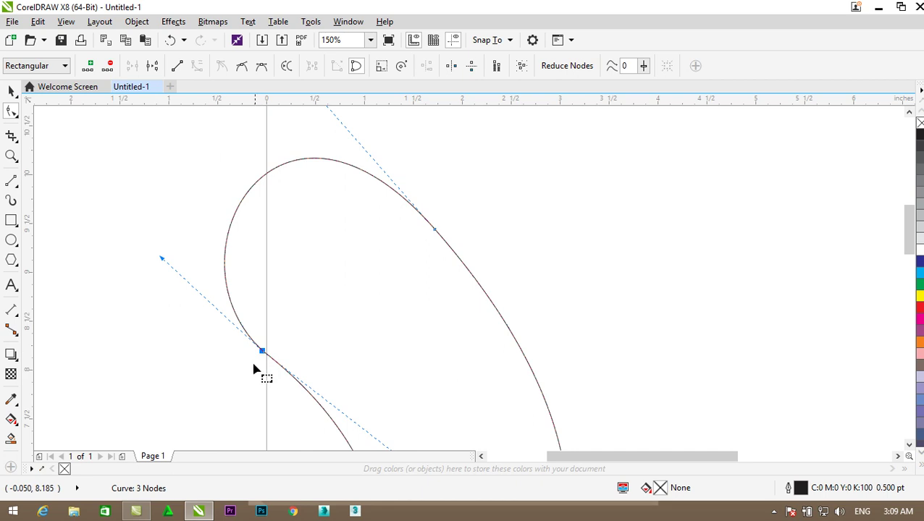
left_click(242, 66)
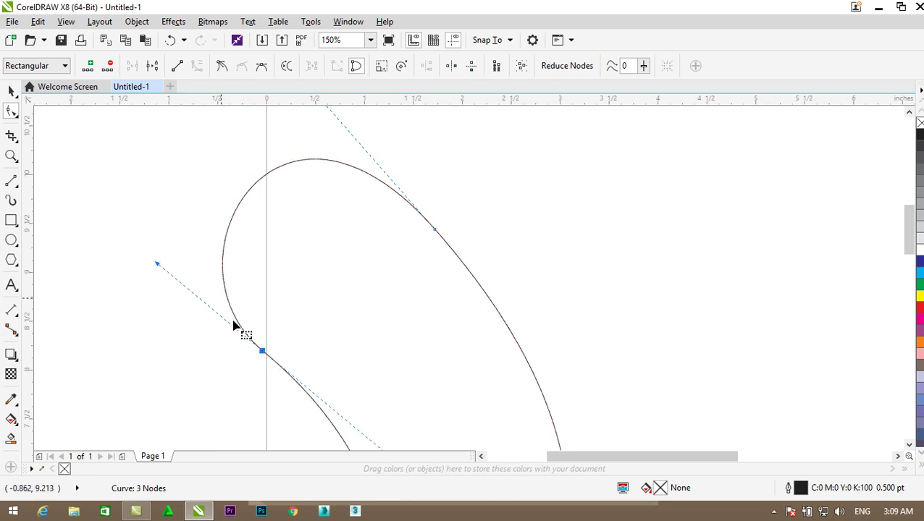
scroll(273, 256, "down", 1)
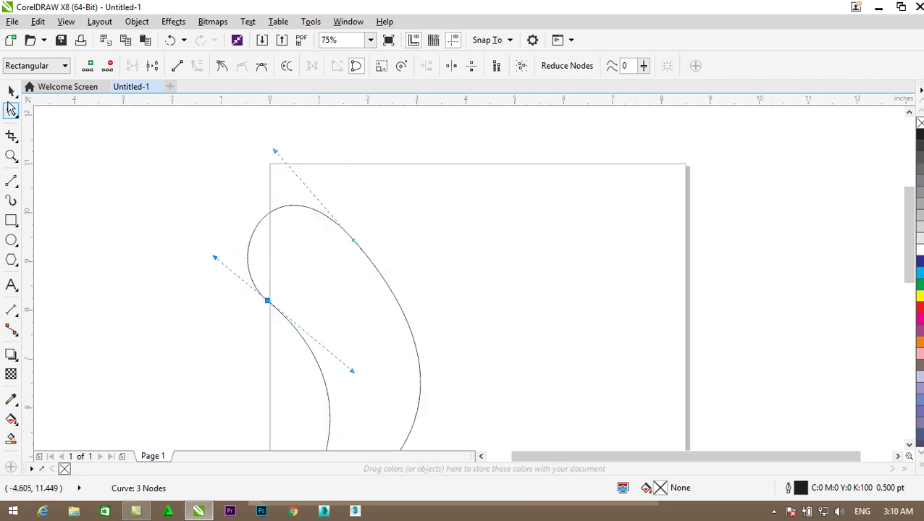
- Shorten the lower handle of the upper-right node to pull the outer curve slightly inward, and deselect the shape
left_click(377, 248)
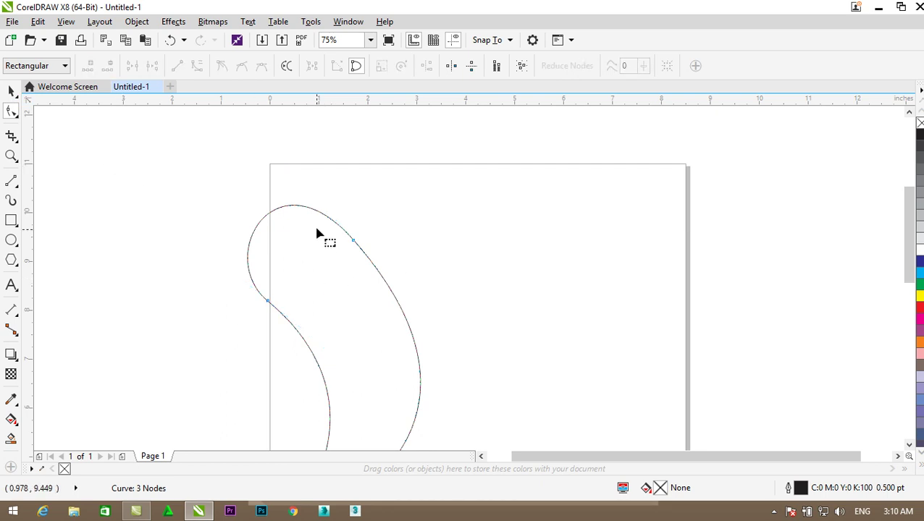
left_click(354, 240)
left_click_drag(489, 395, 470, 364)
left_click(11, 89)
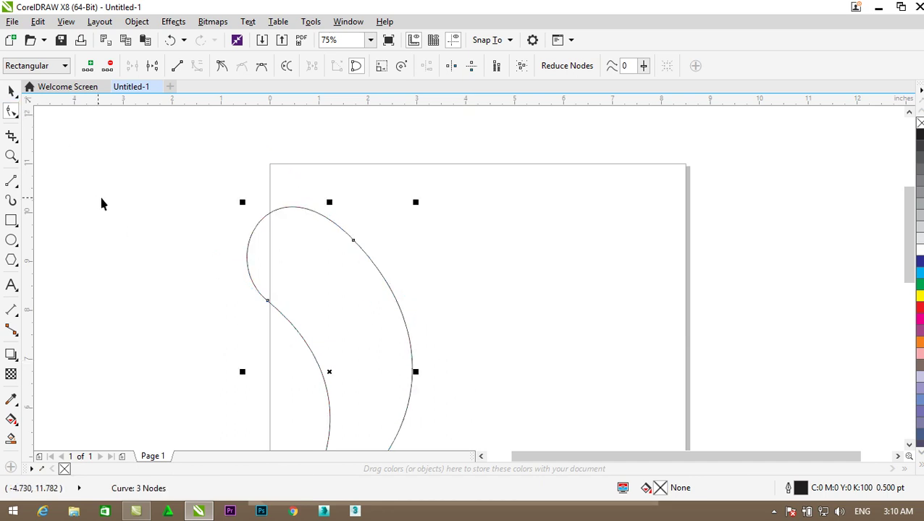
left_click(201, 264)
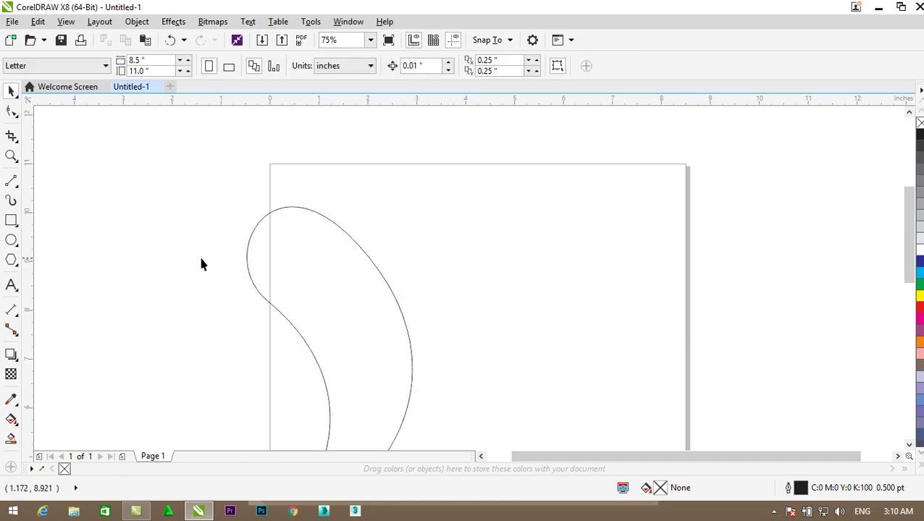
- Draw an eye circle about 0.37 inches in diameter inside the rounded top of the shape
left_click(11, 241)
scroll(283, 258, "up", 2)
left_click_drag(275, 191, 311, 231)
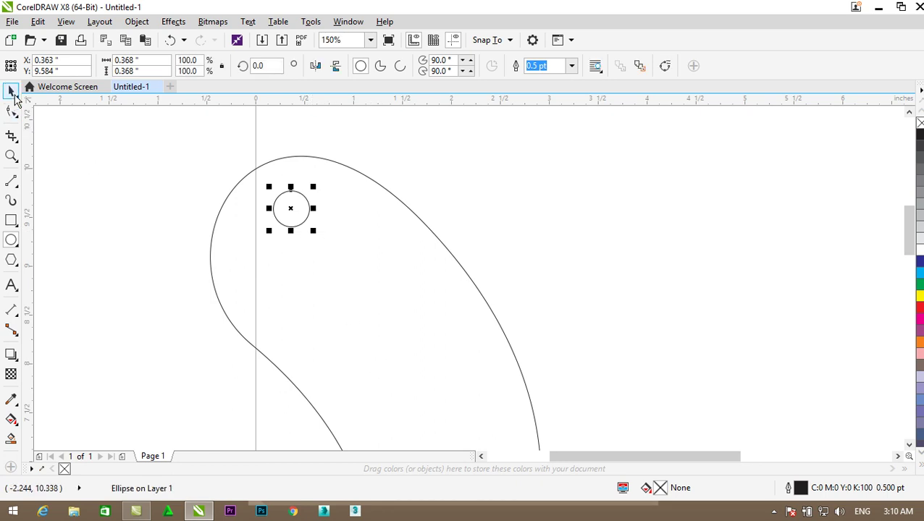
left_click(14, 94)
- Set the eye circle's outline width to 1.0 pt
left_click(571, 66)
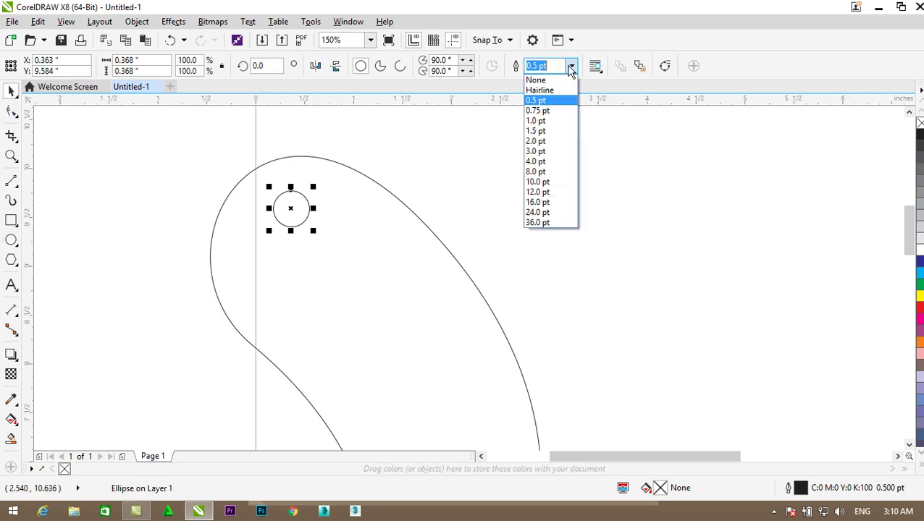
left_click(541, 112)
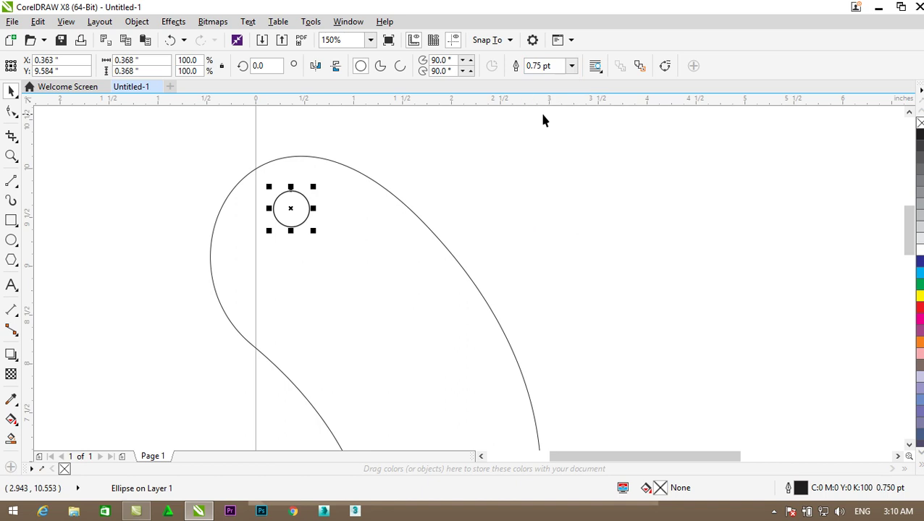
left_click(571, 66)
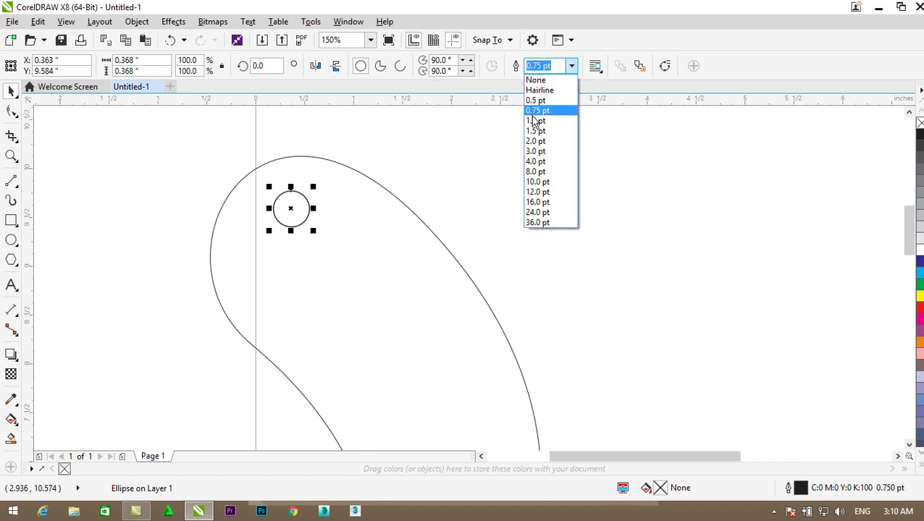
left_click(535, 121)
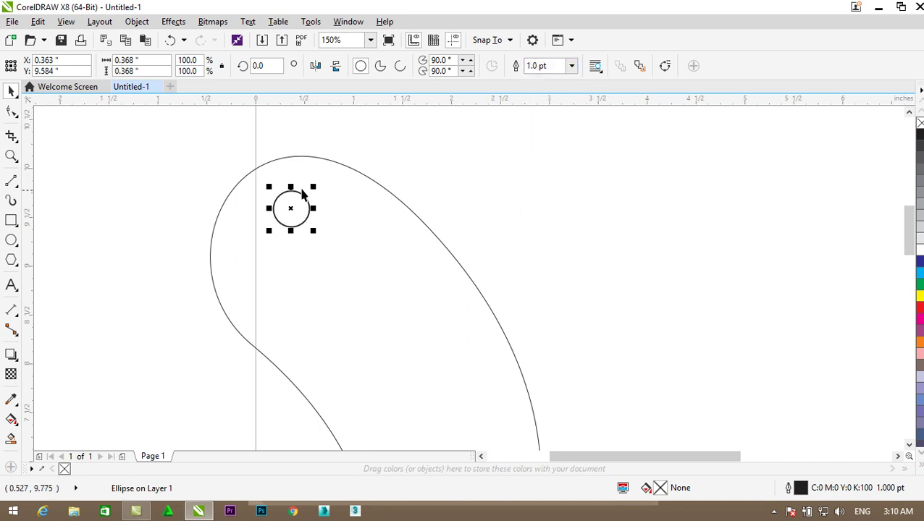
- Create two smaller concentric copies of the eye circle inside it, about 0.24 and 0.12 inches in diameter
scroll(306, 194, "up", 2)
key("ctrl+d")
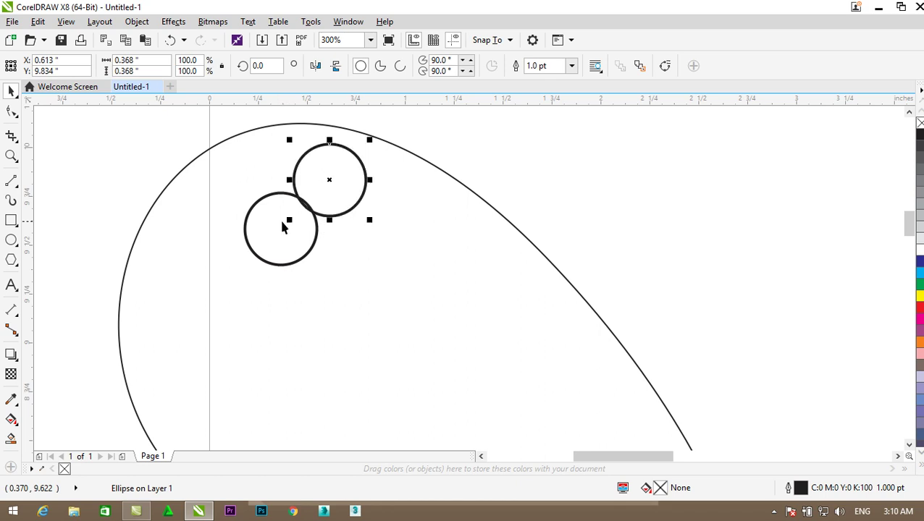
left_click_drag(330, 181, 282, 230)
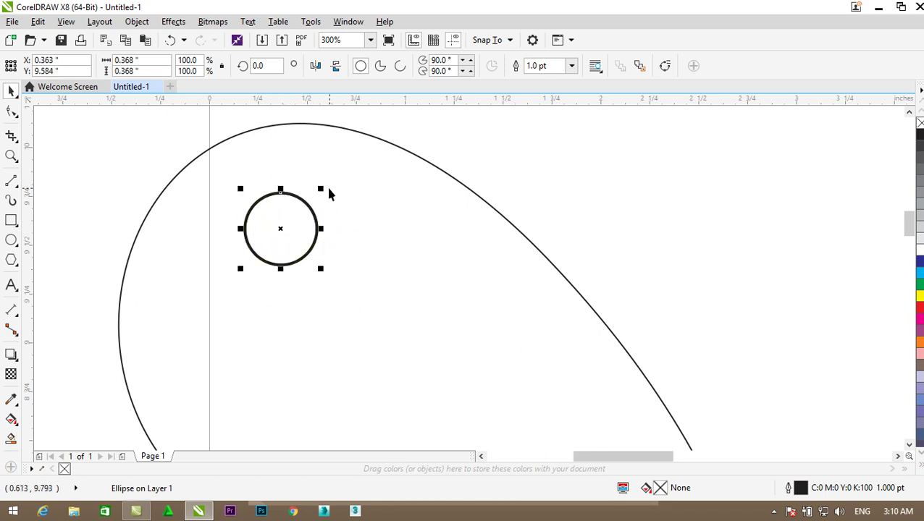
left_click_drag(321, 192, 310, 201)
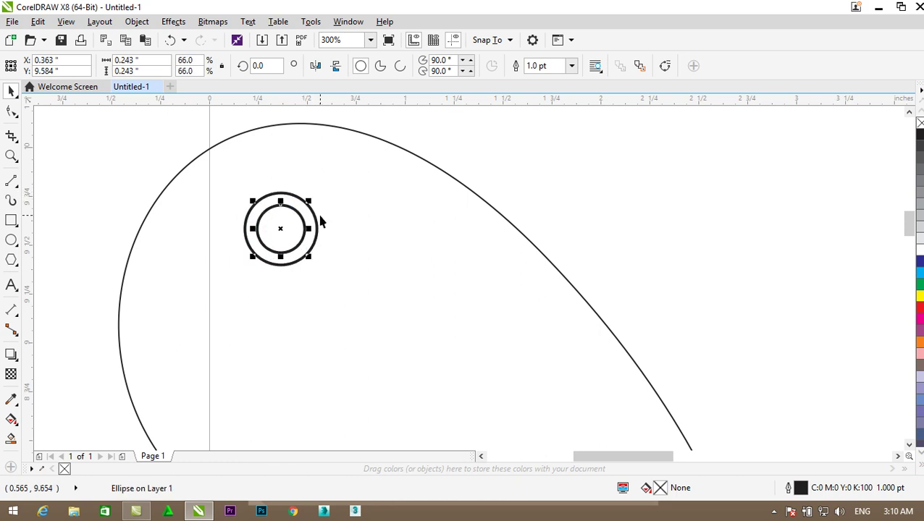
key("ctrl+r")
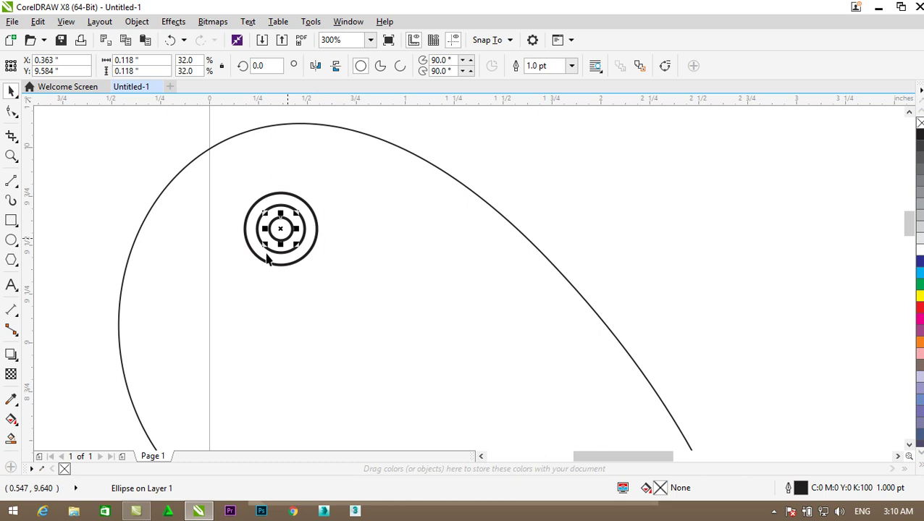
- Shrink the innermost circle slightly, place it at the upper left inside the middle circle as a highlight, and deselect it
scroll(215, 272, "up", 1)
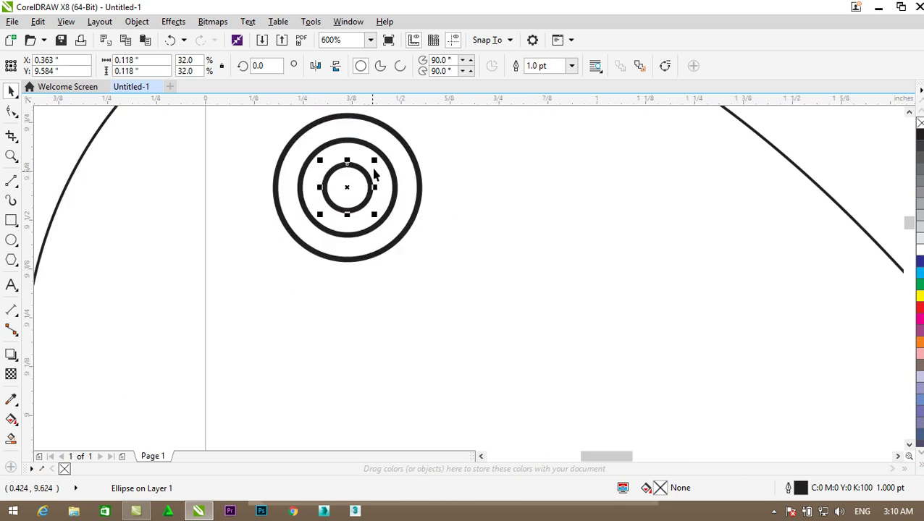
left_click_drag(373, 159, 341, 162)
scroll(340, 156, "down", 4)
left_click(454, 203)
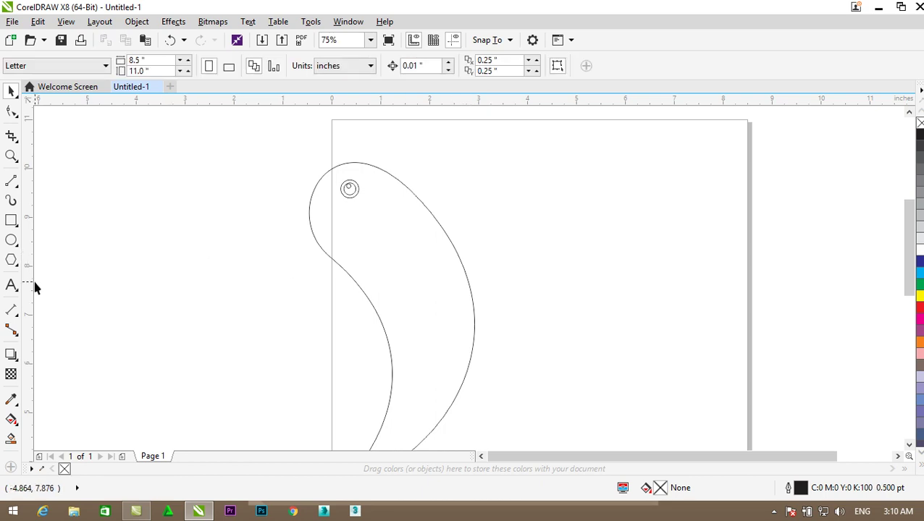
- Draw a closed, pointed triangular beak about 1.6 inches long and 0.64 inches high, with its base on the head's left edge
left_click(12, 184)
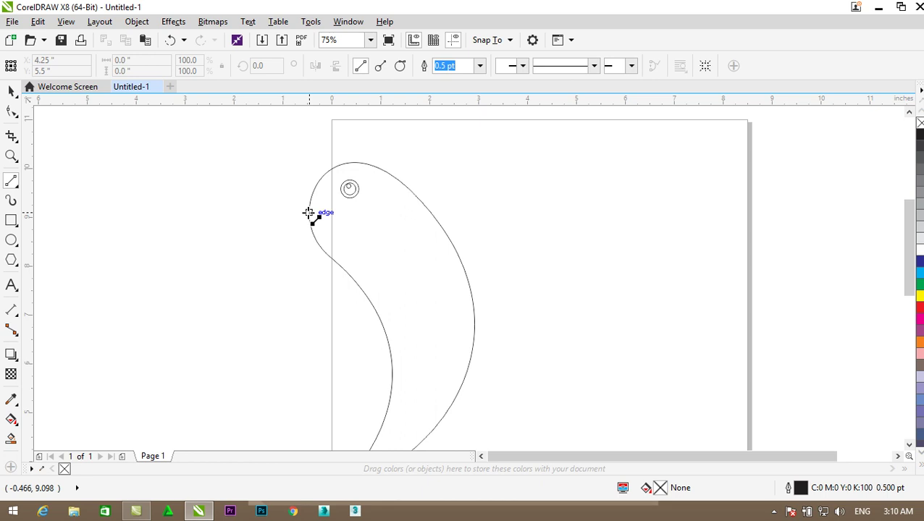
left_click(308, 213)
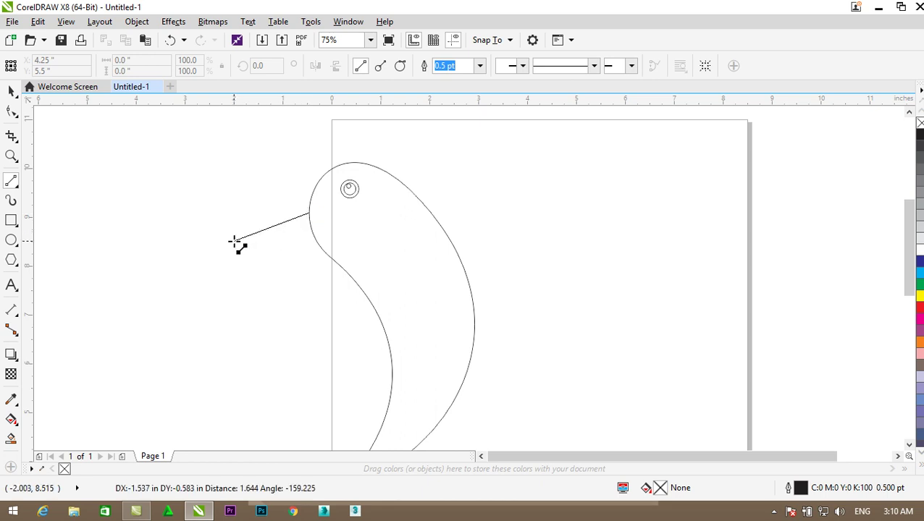
left_click(232, 243)
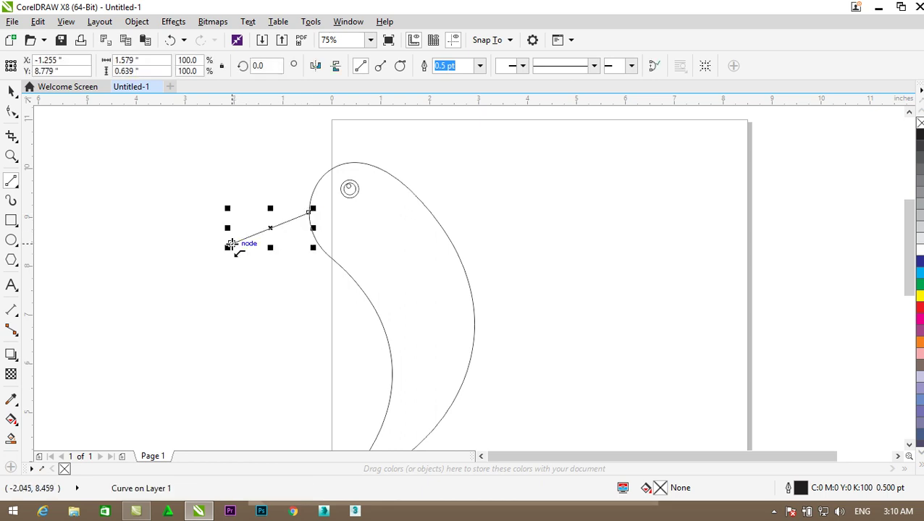
left_click(232, 243)
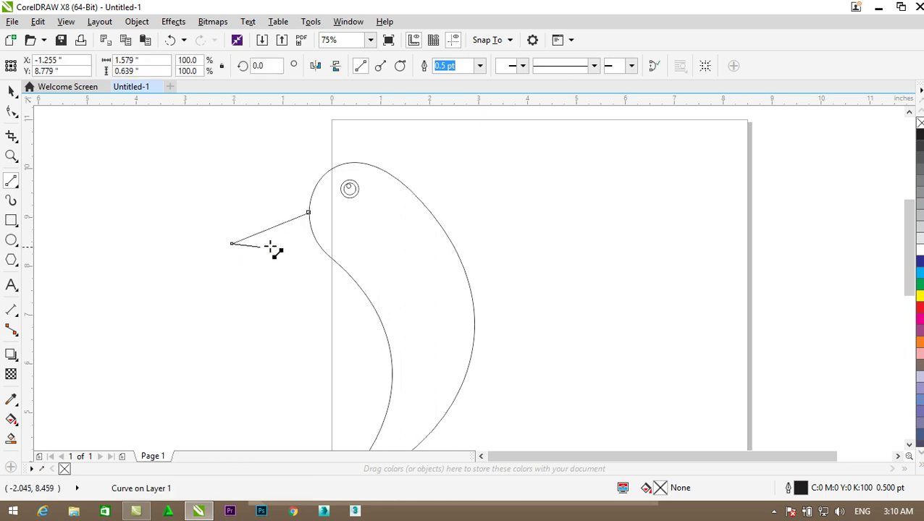
left_click(310, 228)
scroll(311, 226, "up", 3)
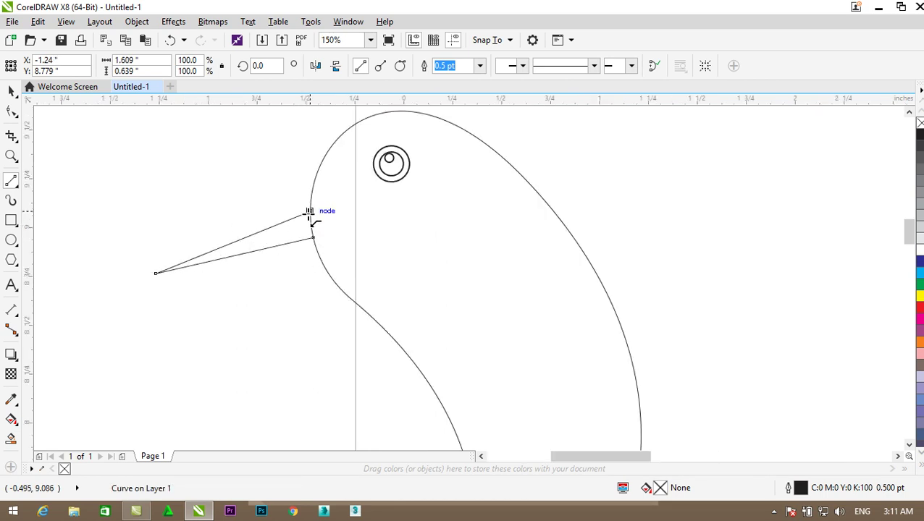
left_click(328, 310)
left_click(317, 205)
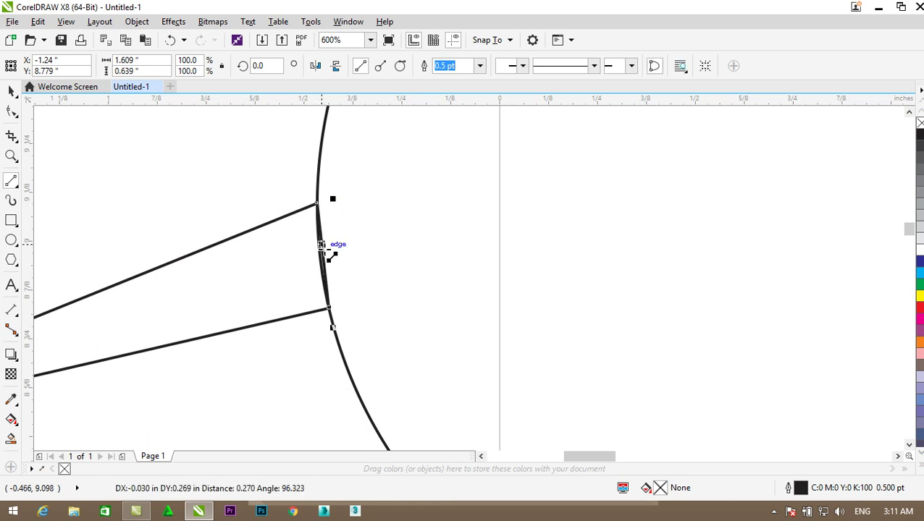
- Convert the beak's short base side to a curve and bend it onto the head outline
scroll(330, 262, "up", 1)
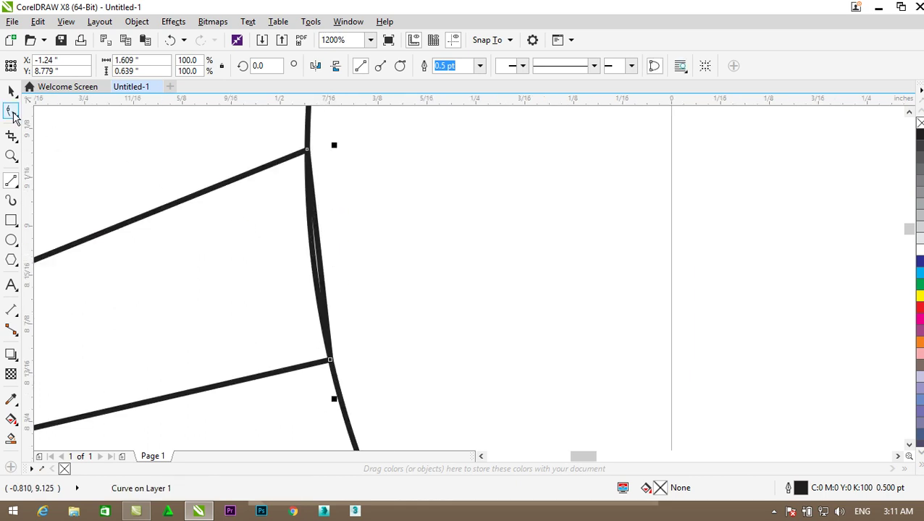
left_click(12, 111)
left_click(333, 361)
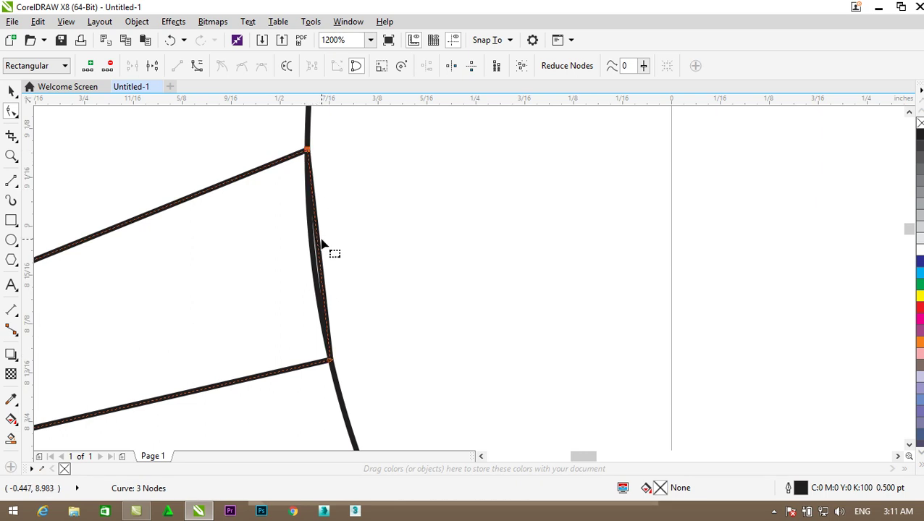
left_click(197, 66)
scroll(319, 249, "up", 1)
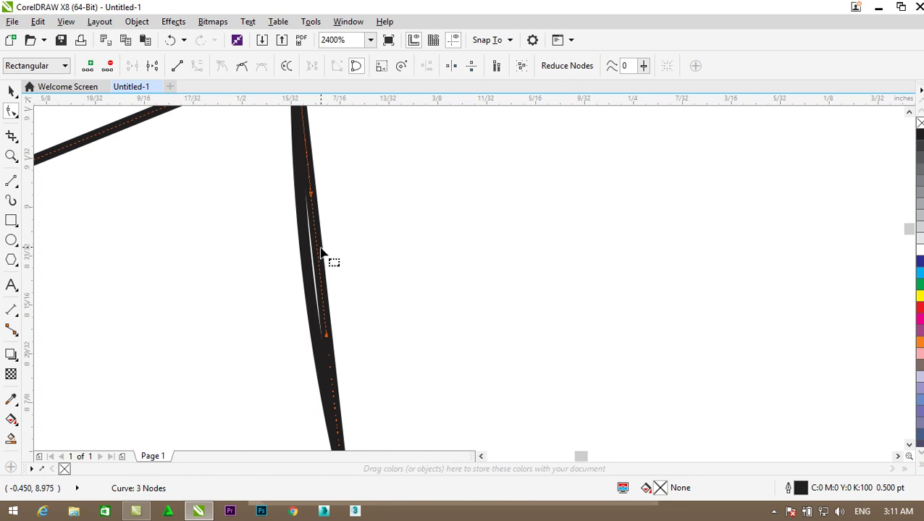
left_click_drag(316, 257, 299, 257)
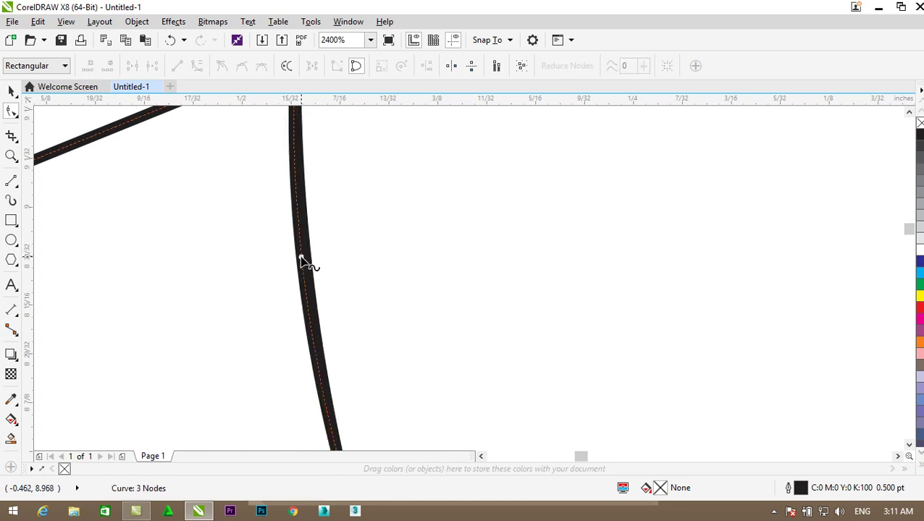
- Fine-tune the bend of the beak's base so it matches the head outline exactly, and deselect the beak
scroll(300, 258, "down", 1)
scroll(299, 257, "up", 1)
scroll(301, 259, "up", 1)
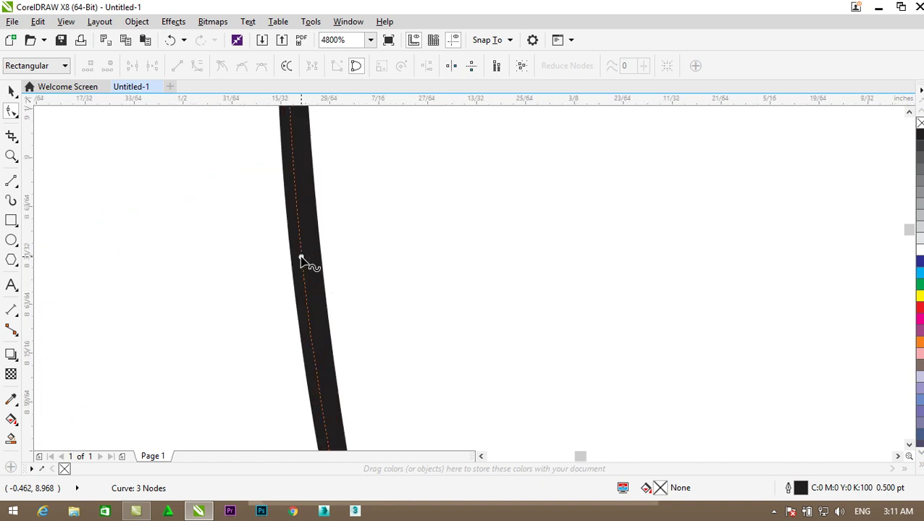
left_click_drag(302, 259, 304, 260)
scroll(307, 261, "down", 1)
scroll(307, 260, "down", 7)
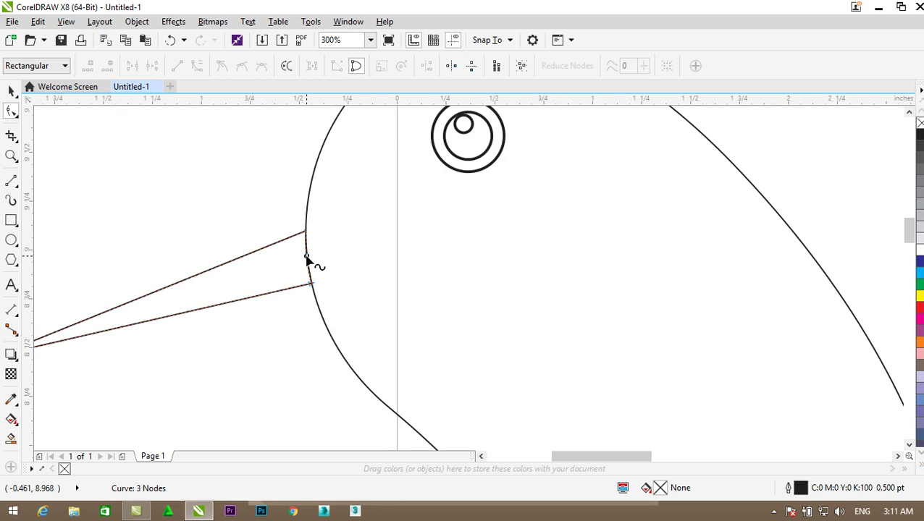
left_click(11, 92)
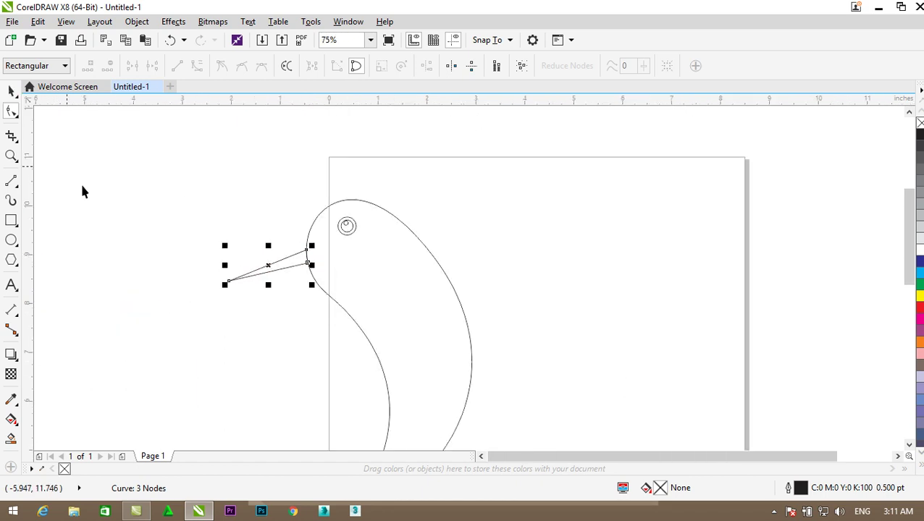
left_click(871, 233)
scroll(908, 239, "down", 2)
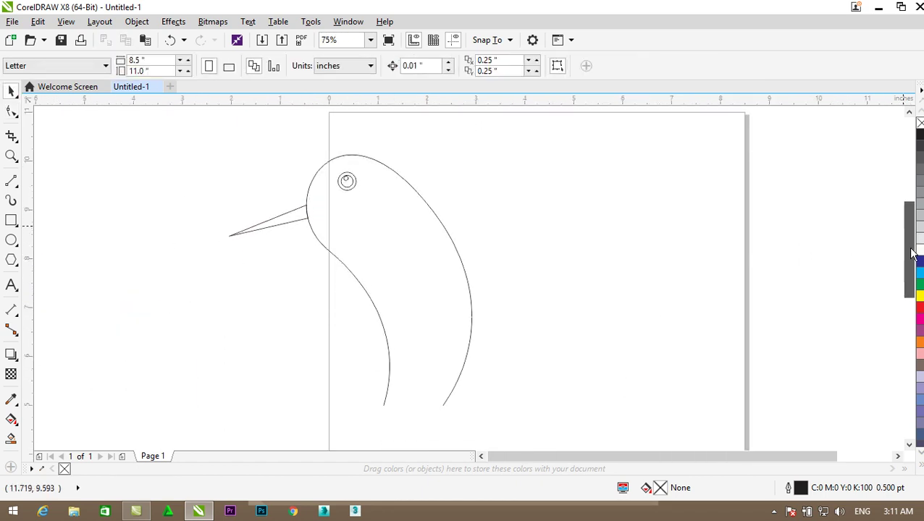
scroll(767, 257, "down", 1)
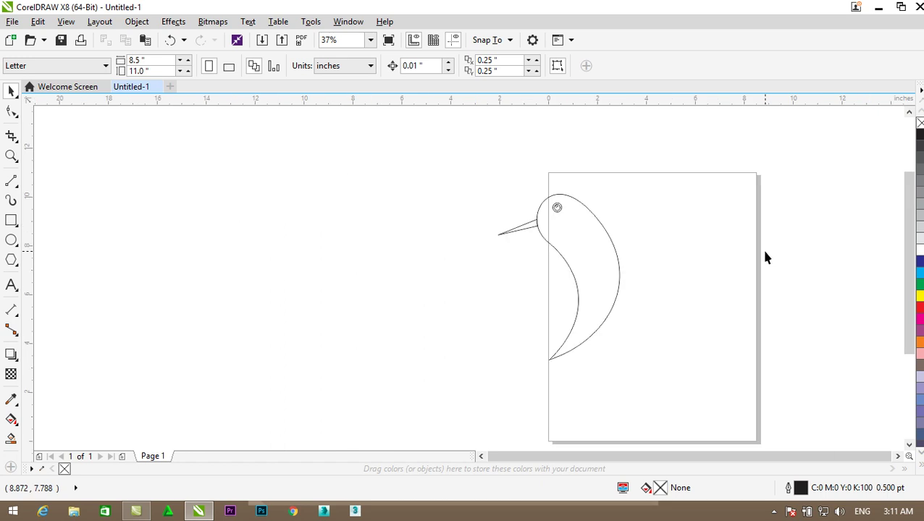
scroll(765, 258, "up", 1)
scroll(765, 258, "down", 1)
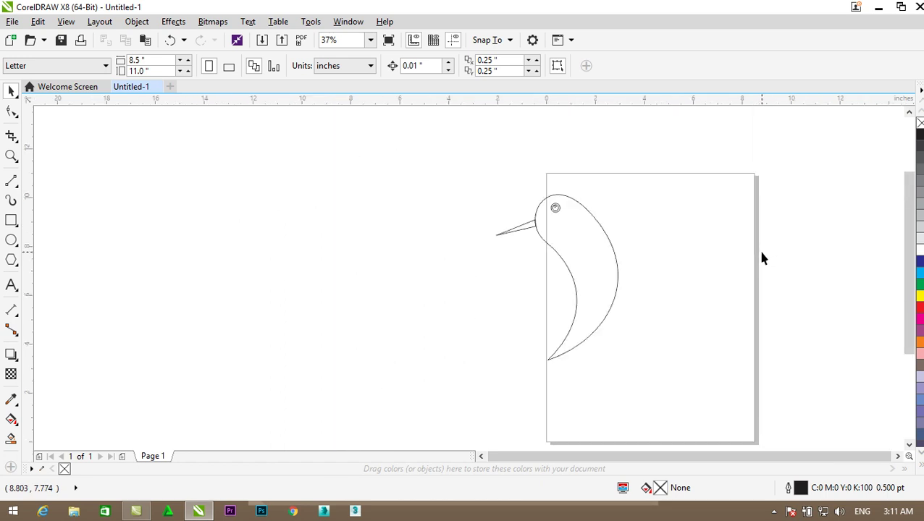
scroll(762, 258, "up", 1)
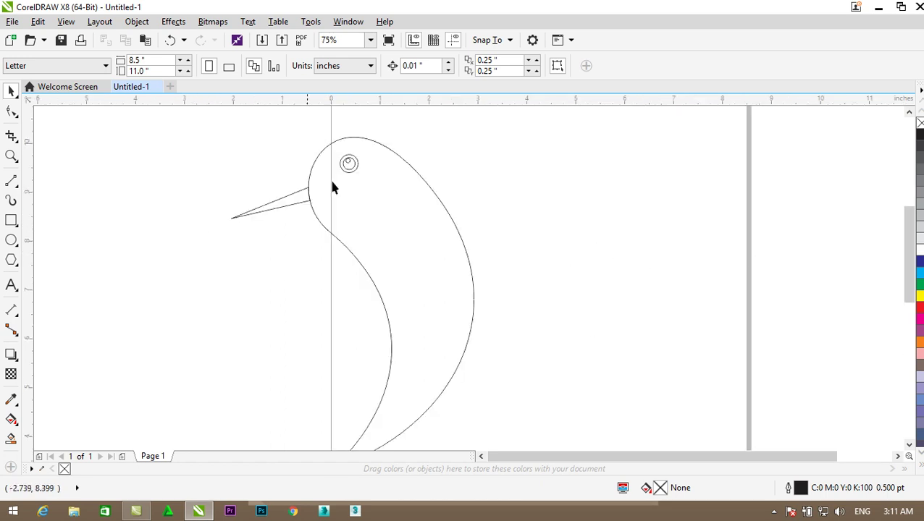
- Try to select the eye's three circles together, and undo the shift of the middle circle
scroll(348, 164, "up", 3)
left_click(338, 123)
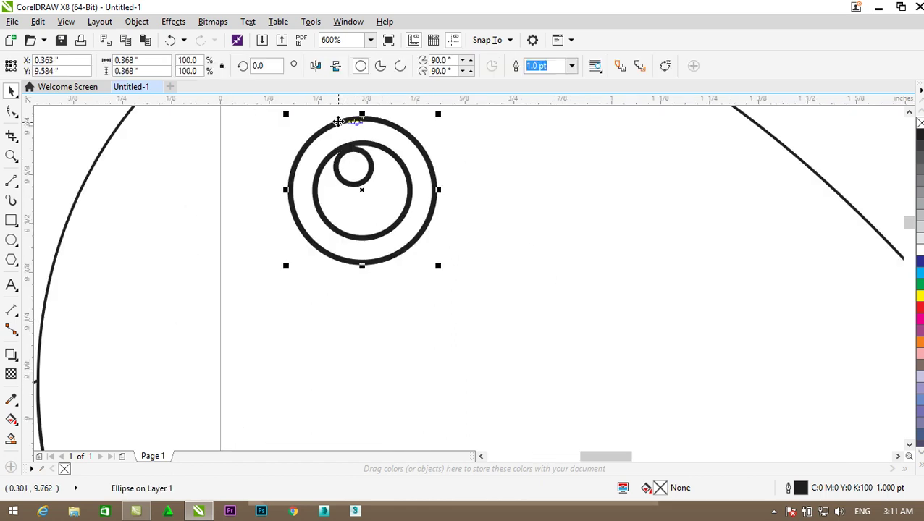
left_click(378, 147, "shift")
left_click(363, 182, "shift")
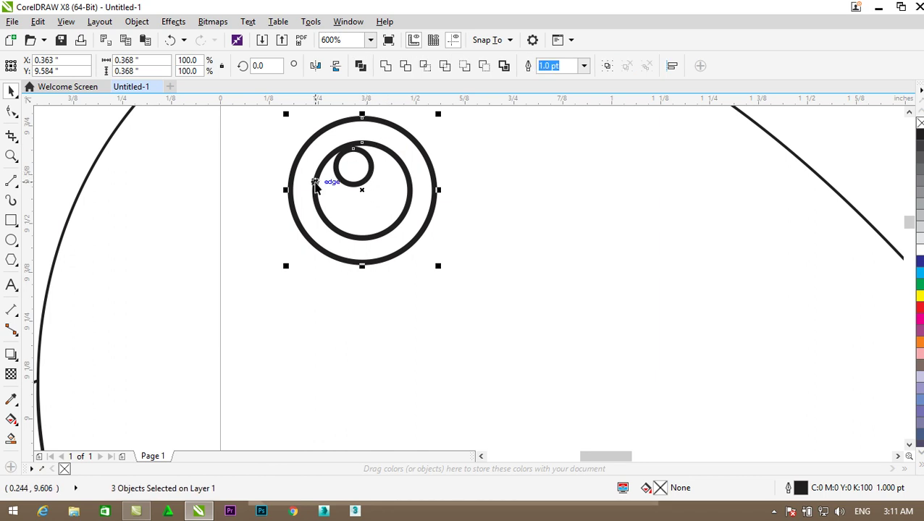
mouse_move(318, 180)
left_mouse_down()
mouse_move(309, 180)
mouse_move(322, 181)
left_mouse_up()
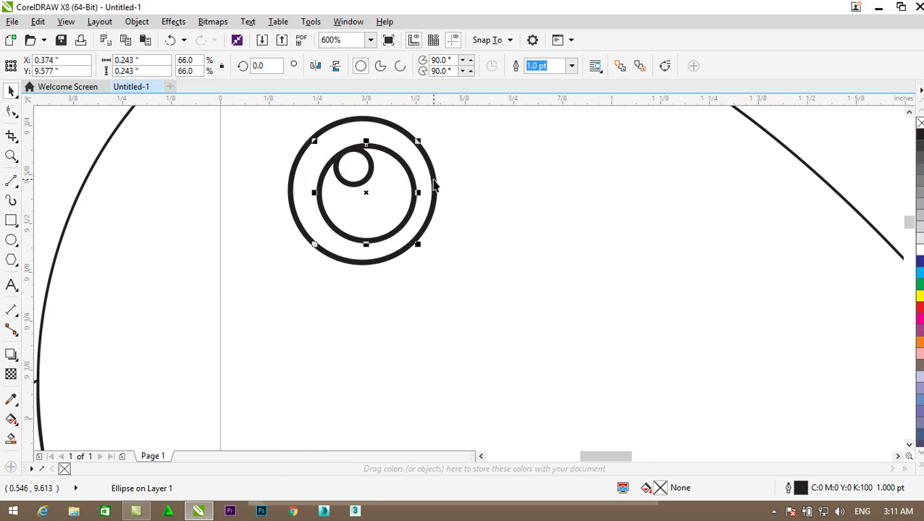
key("ctrl+z")
- Select the eye's three circles together, shift them slightly up toward the beak side of the head, and deselect them
left_click(365, 123)
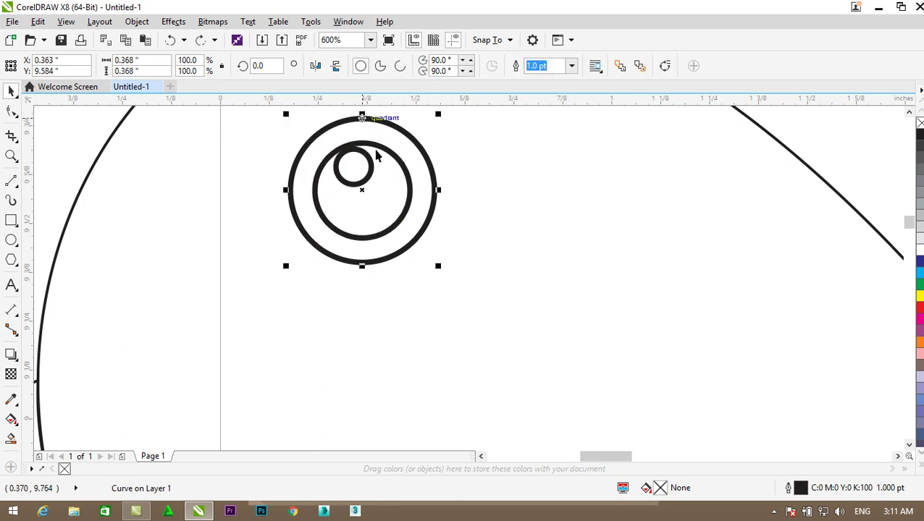
left_click(397, 158, "shift")
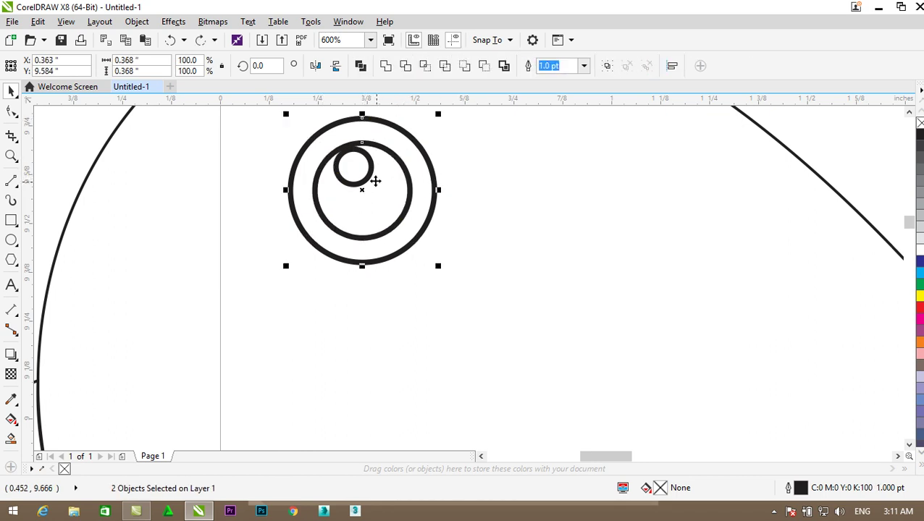
left_click_drag(331, 163, 323, 161)
scroll(330, 160, "down", 4)
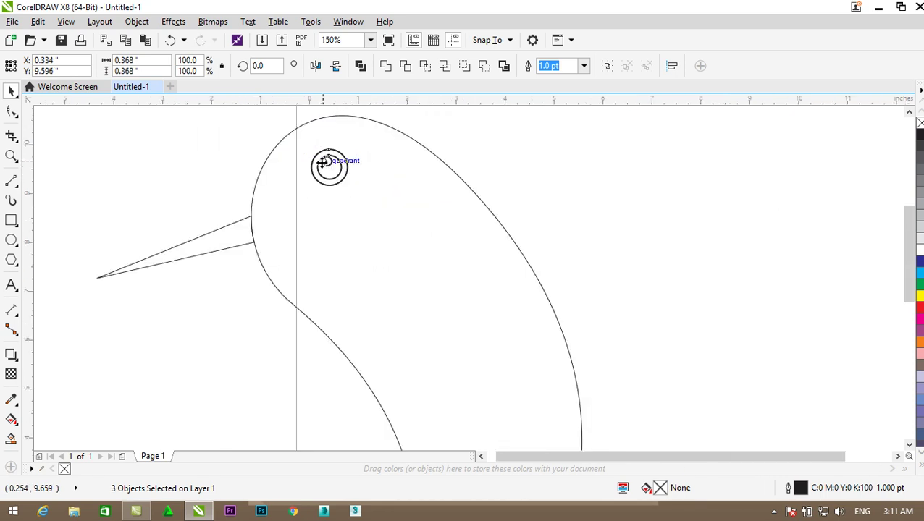
left_click(495, 269)
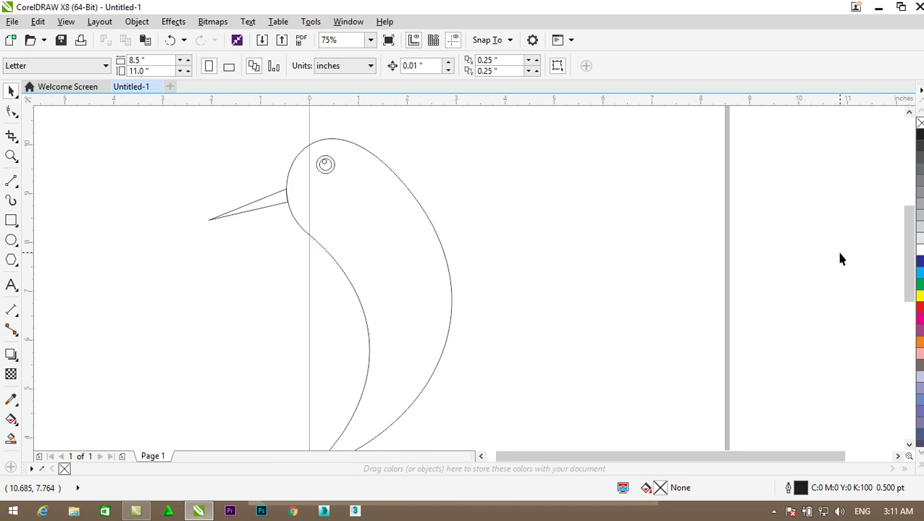
- Draw an open two-segment angled line for a wing, starting inside the upper body and peaking above the bird's back
left_click(12, 182)
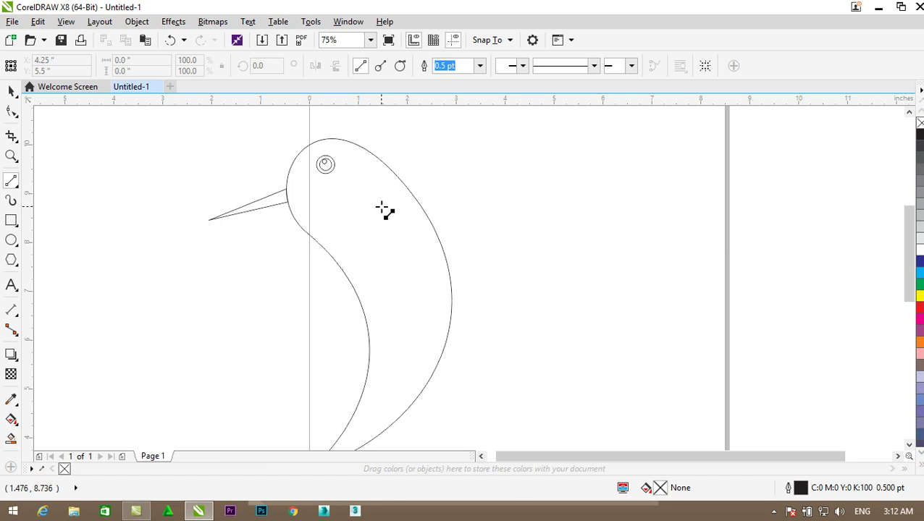
mouse_move(383, 201)
left_mouse_down()
mouse_move(493, 120)
mouse_move(461, 281)
left_mouse_up()
left_click(12, 112)
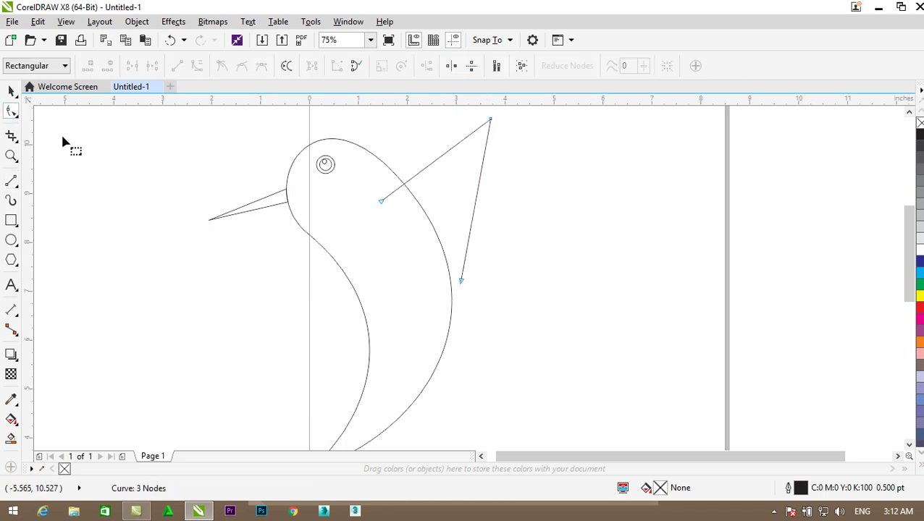
- Convert the wing's outer straight segment to a curve and bow it outward away from the body
left_click(382, 202)
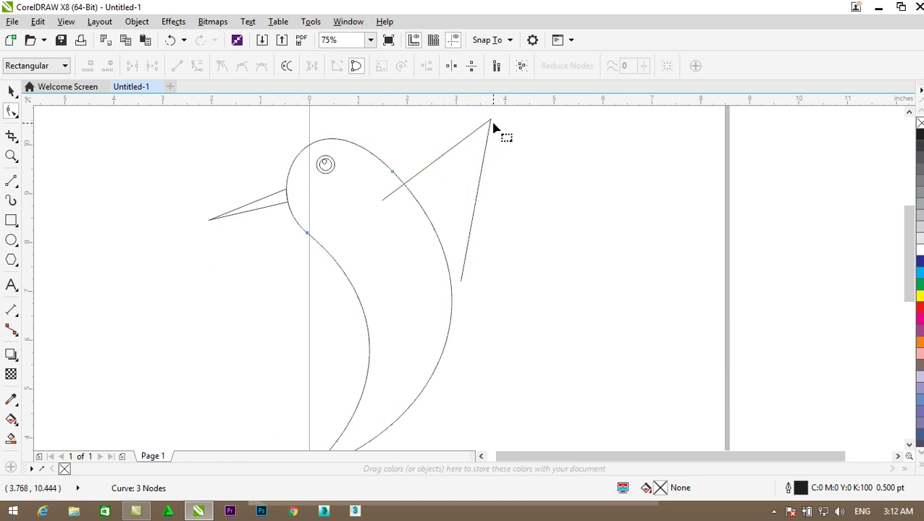
left_click(489, 123)
left_click(382, 202)
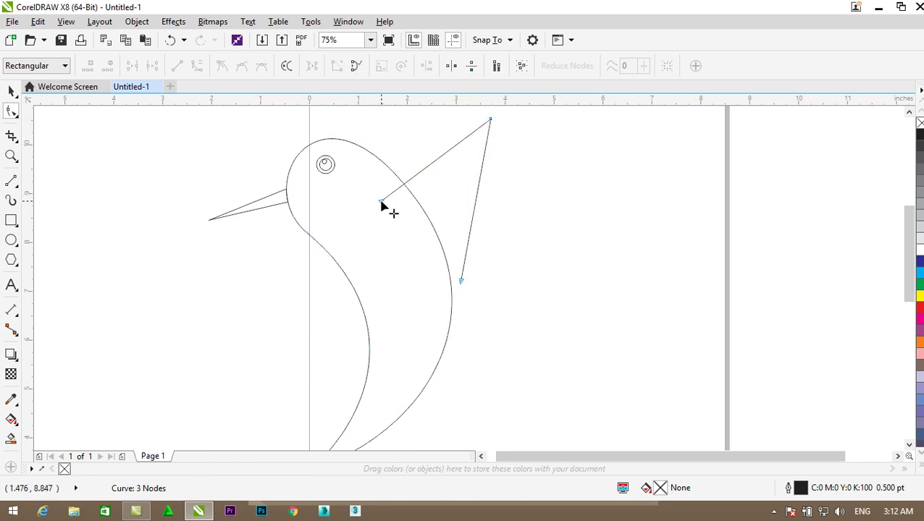
left_click(381, 203)
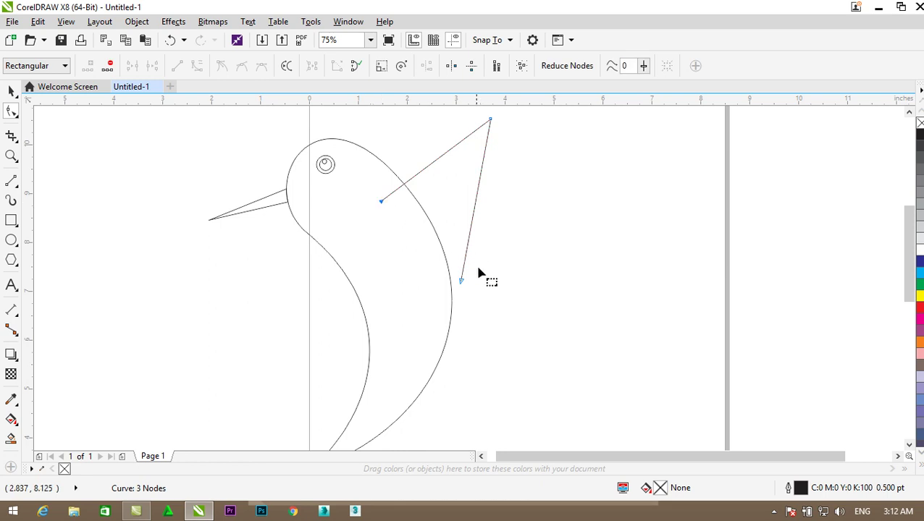
left_click(203, 70)
left_click_drag(477, 199, 523, 216)
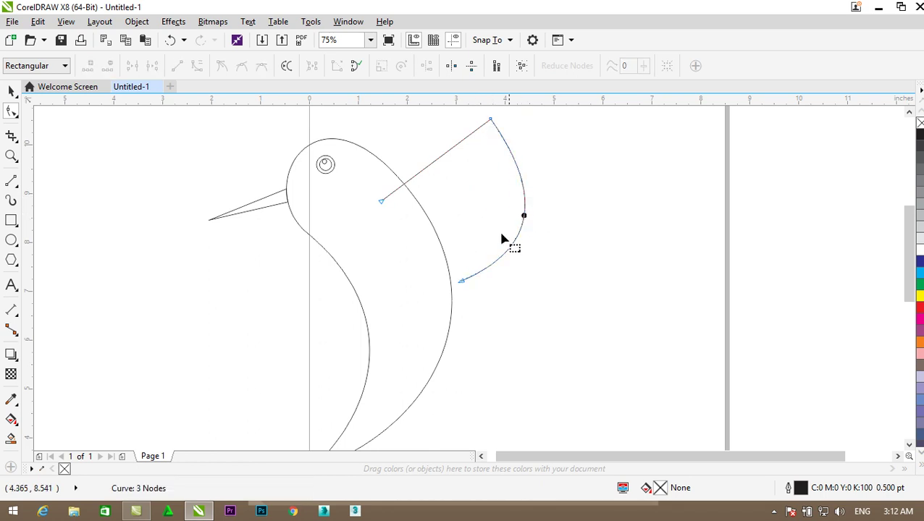
- Close the wing by joining its two end nodes inside the body, and reshape its lower edge into a full rounded curve
left_click_drag(462, 283, 382, 200)
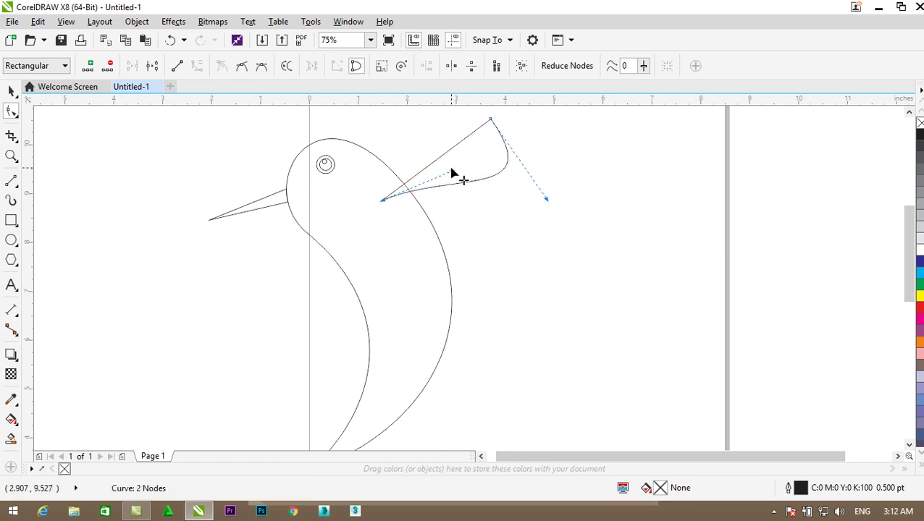
left_click_drag(452, 173, 467, 306)
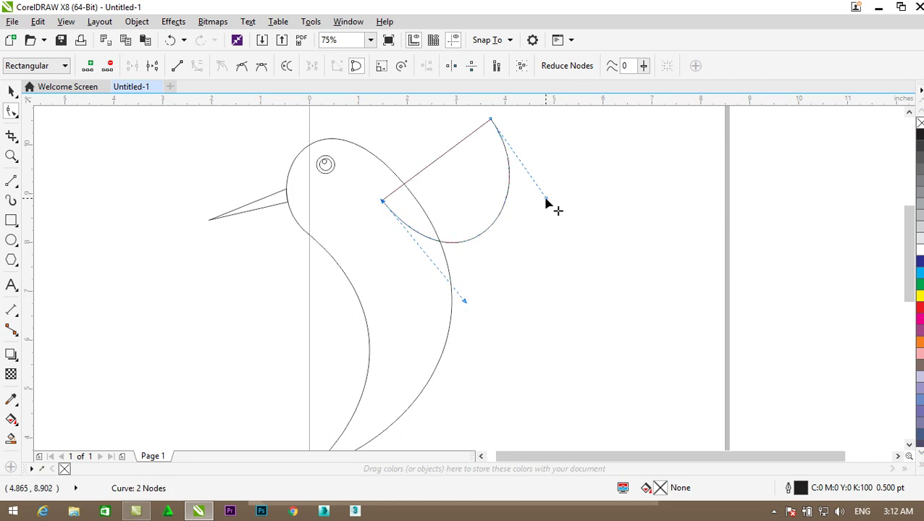
left_click_drag(544, 195, 533, 178)
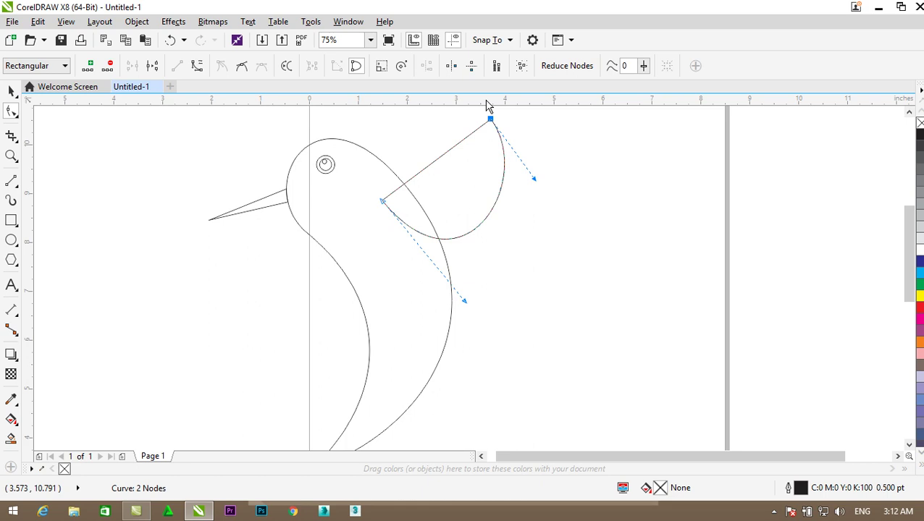
- Add a node near the wing's tip, pull it outward, and curve the short top segment to round off the tip
scroll(486, 118, "up", 2)
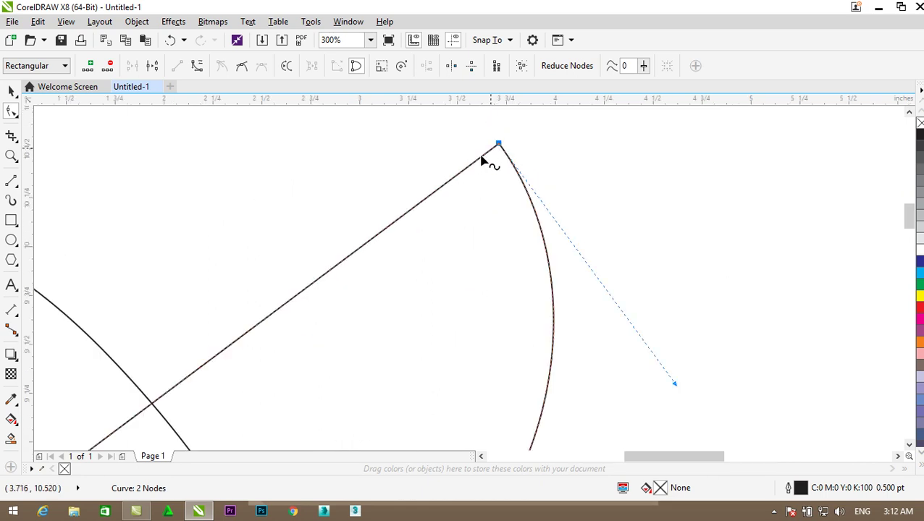
double_click(427, 199)
left_click_drag(427, 199, 413, 142)
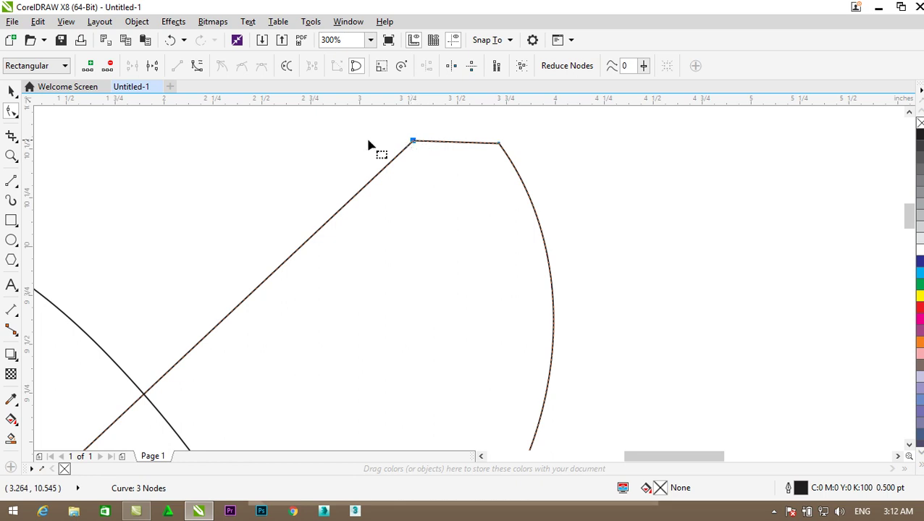
left_click(197, 66)
left_click(498, 144)
left_click(197, 65)
left_click_drag(454, 145, 456, 124)
scroll(455, 123, "down", 2)
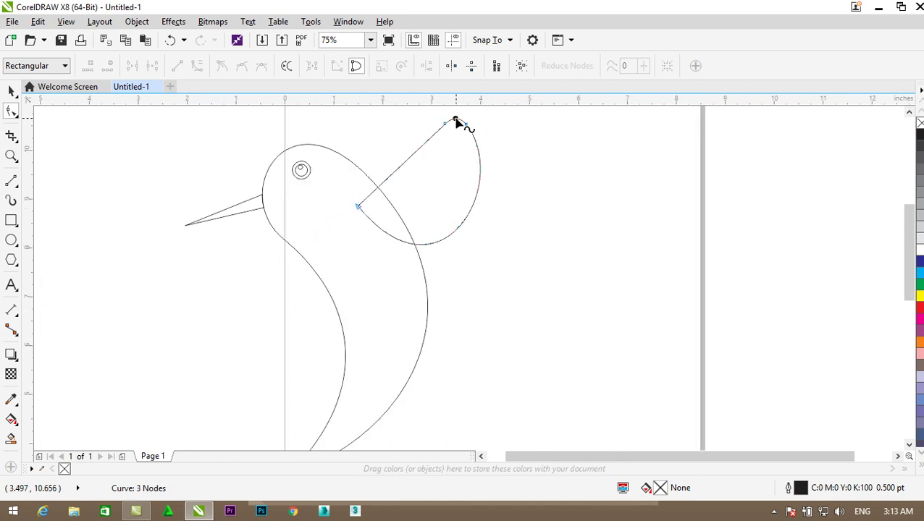
- Slim the wing's rounded outer edge with its curve handles to about 2.32 by 2.43 inches overall, and deselect it
left_click(11, 93)
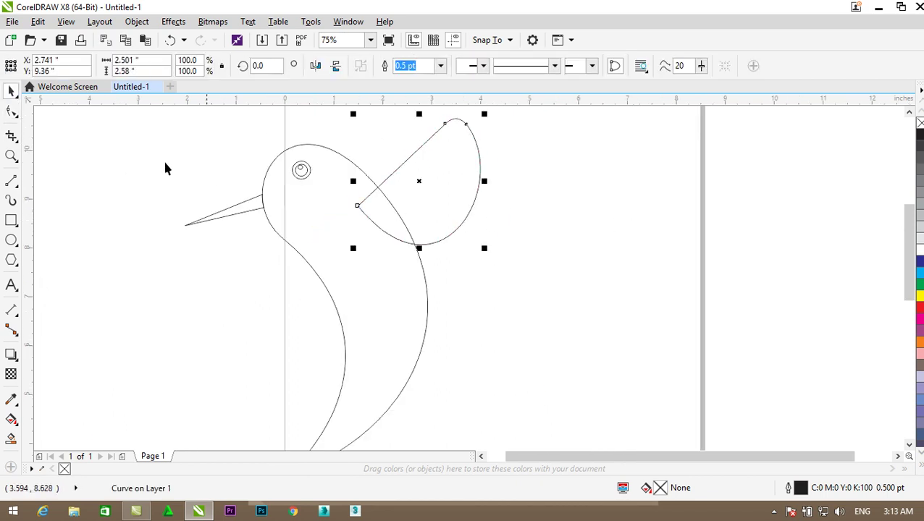
left_click(12, 112)
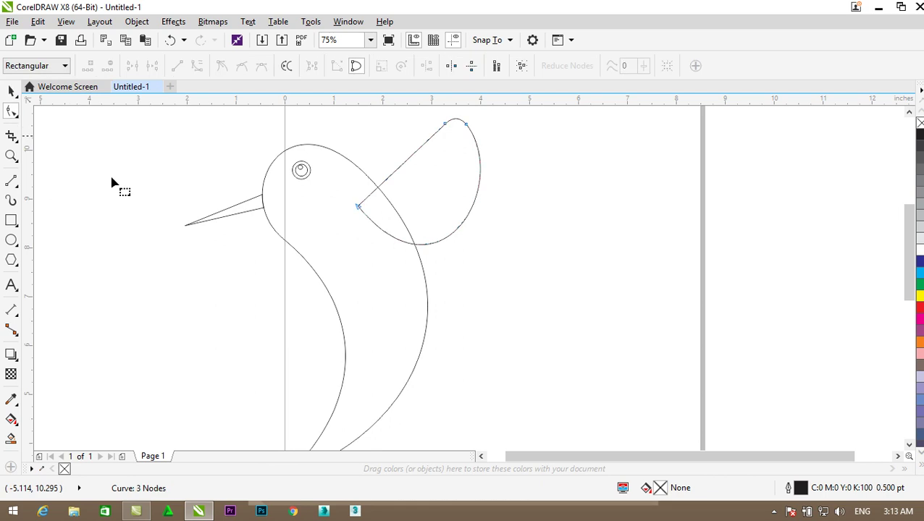
left_click(467, 127)
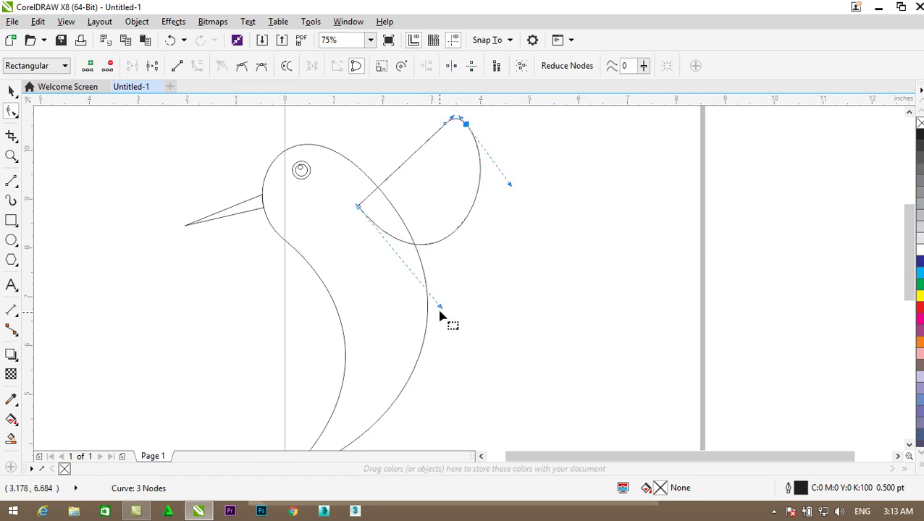
left_click_drag(511, 190, 491, 165)
left_click_drag(438, 310, 427, 292)
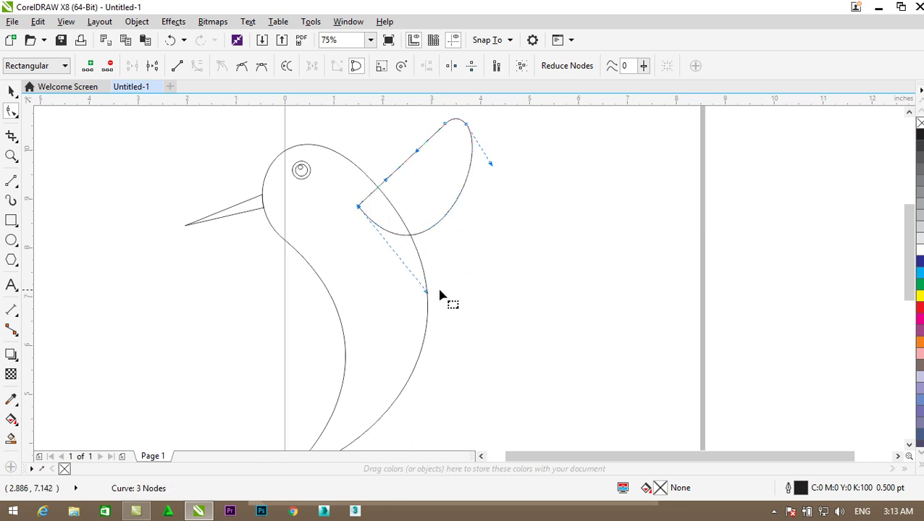
left_click_drag(491, 166, 490, 182)
left_click(11, 91)
left_click(512, 222)
- Fill the wing shape with solid green (C100 M0 Y100 K0)
scroll(917, 240, "up", 1)
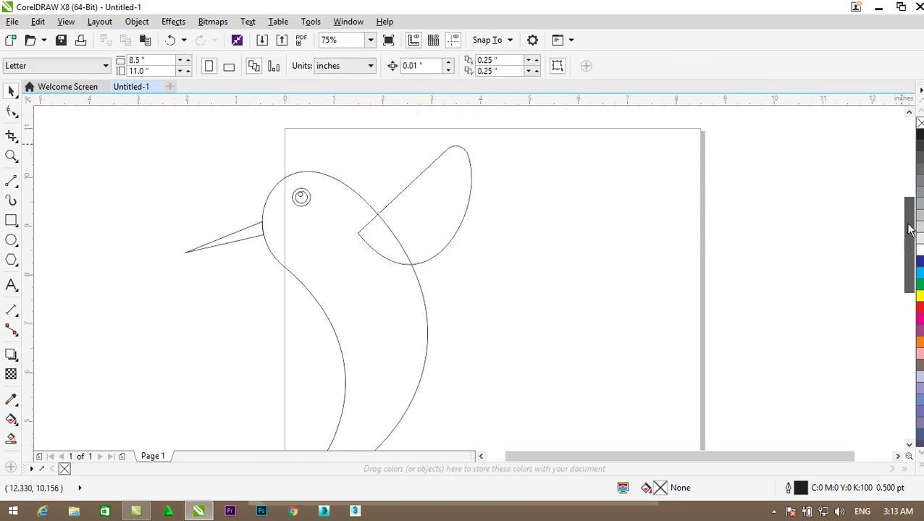
left_click(445, 229)
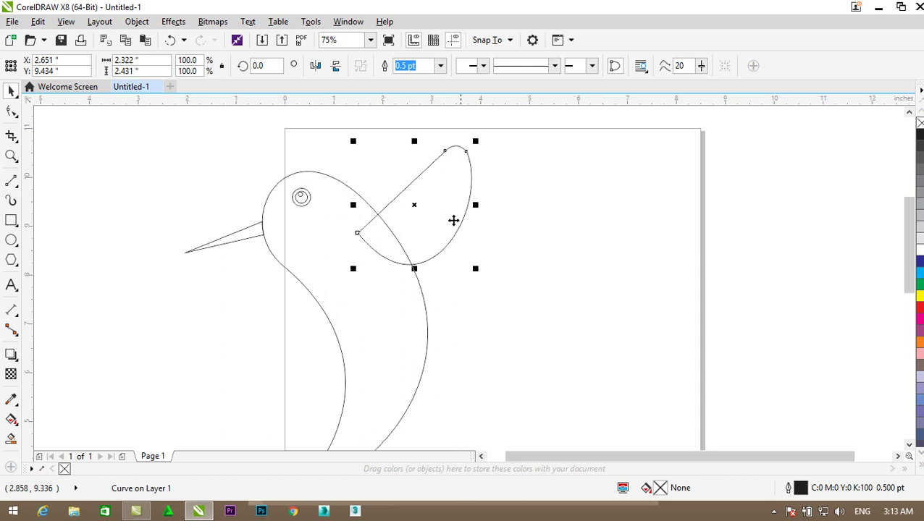
left_click(919, 284)
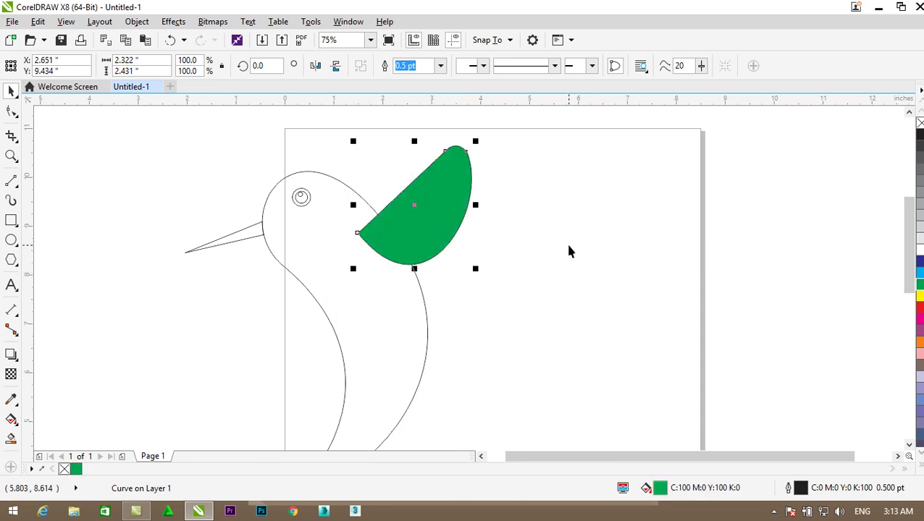
- Apply a linear green-to-white fountain fill across the wing, extending both gradient ends beyond the shape and adjusting the midpoint
left_click(10, 420)
left_click_drag(353, 161, 526, 253)
left_click_drag(351, 160, 289, 160)
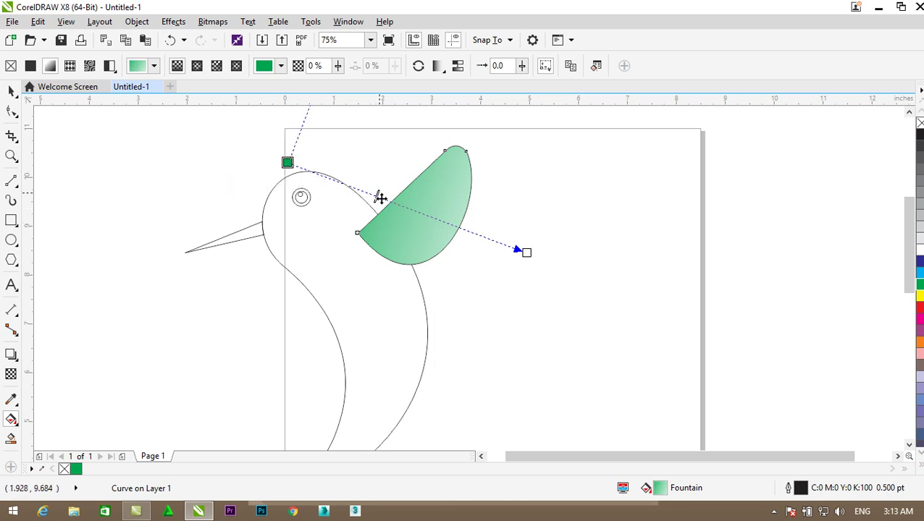
left_click_drag(528, 253, 603, 279)
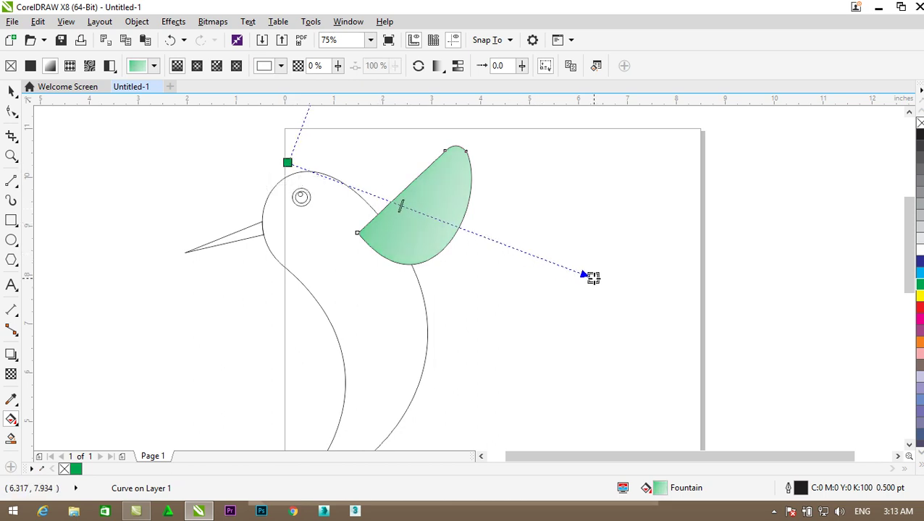
left_click_drag(374, 196, 365, 192)
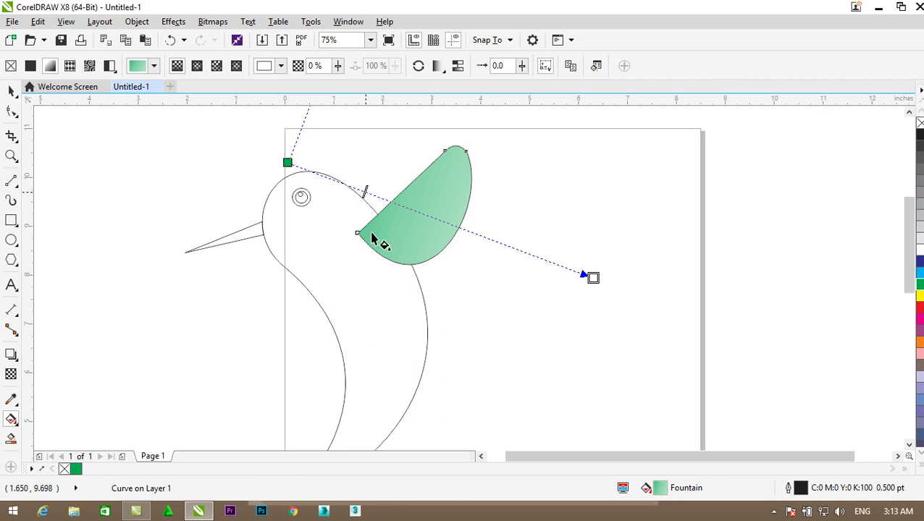
left_click(11, 92)
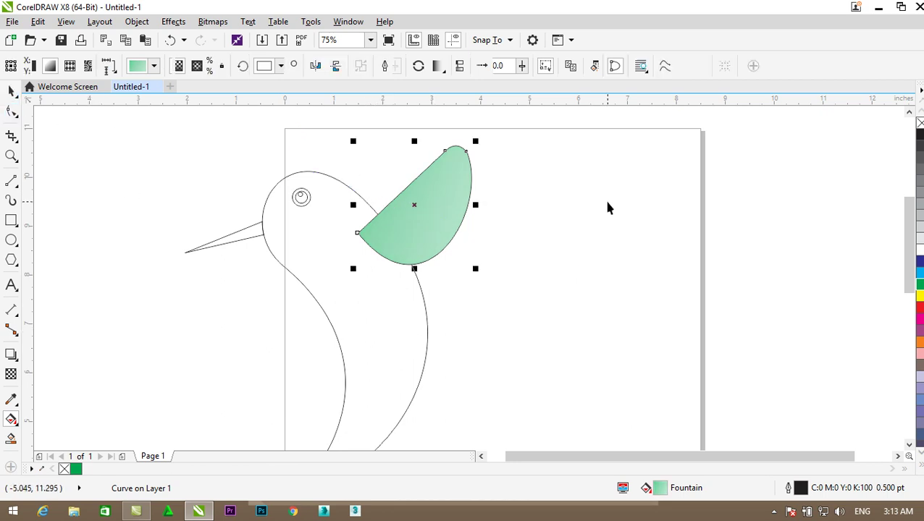
- Duplicate the wing feather with its rotation center at the pointed inner end, and rotate the copy clockwise to 351.019°
mouse_move(437, 203)
left_mouse_down()
mouse_move(446, 194)
mouse_move(432, 210)
mouse_move(356, 233)
left_mouse_up()
left_click(412, 203)
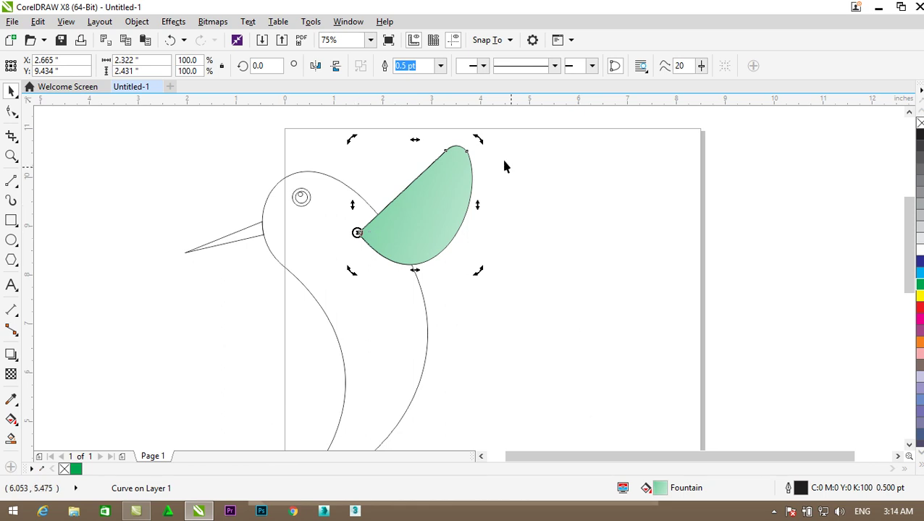
left_click_drag(481, 144, 491, 166)
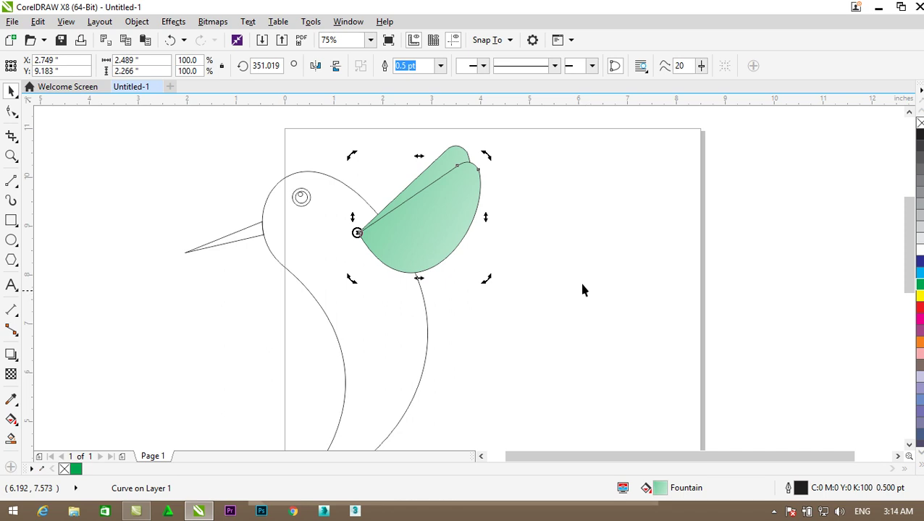
- Add two more feather copies fanned clockwise around the pointed inner end, rotating the last to 330.652°, and deselect
left_click(451, 220)
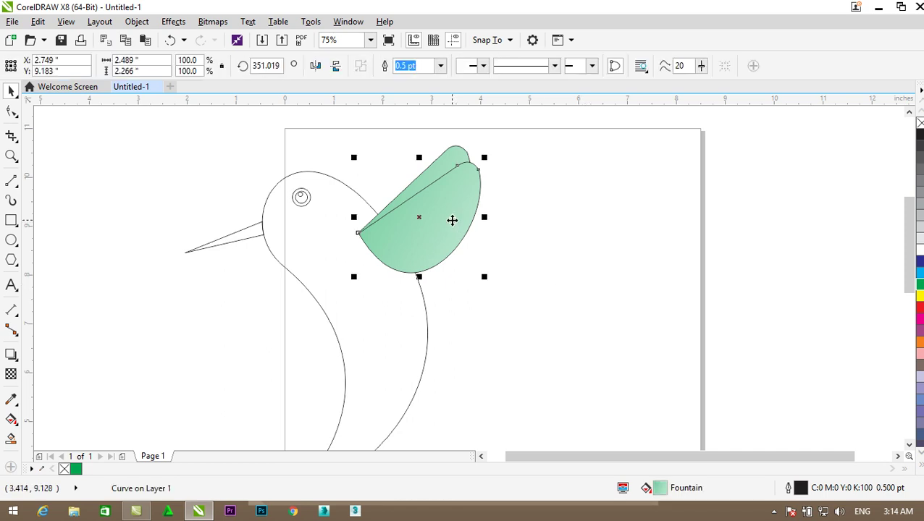
key("ctrl+d")
mouse_move(448, 198)
left_mouse_down()
mouse_move(439, 219)
mouse_move(437, 212)
left_mouse_up()
left_click_drag(470, 246, 471, 244)
left_click(423, 217)
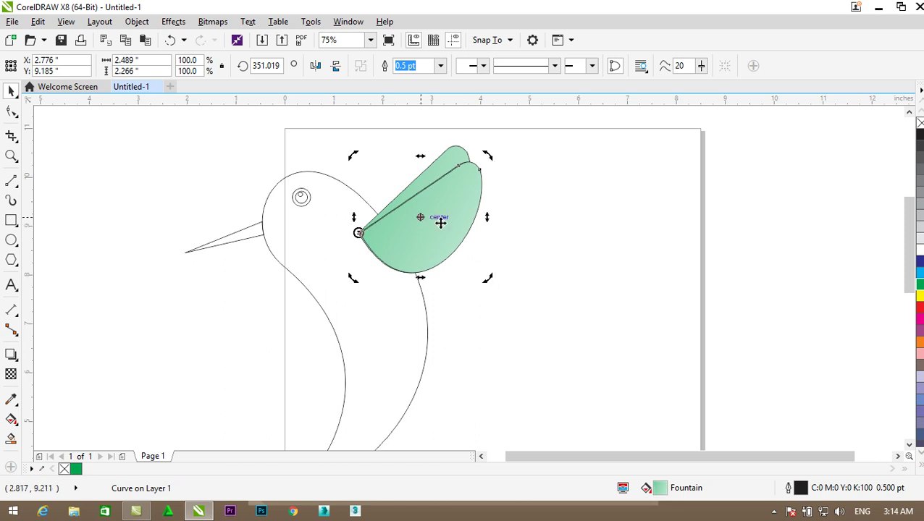
left_click_drag(489, 154, 510, 186)
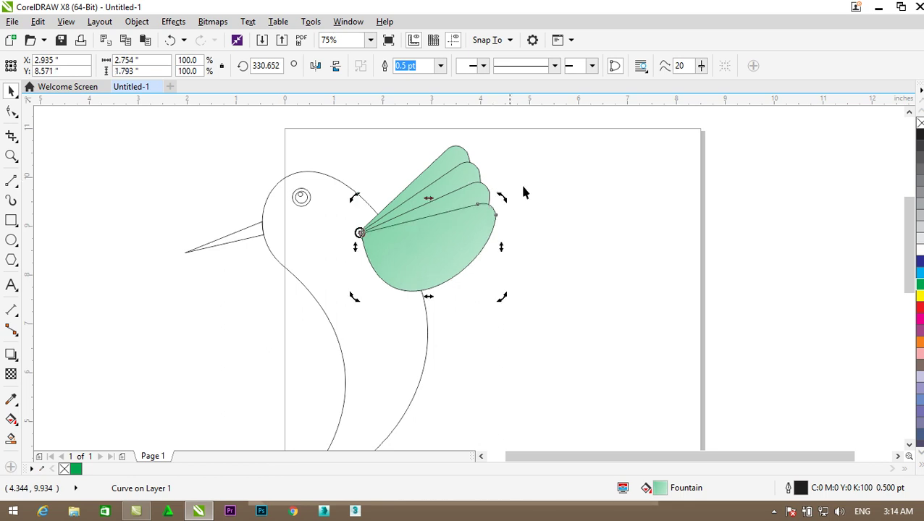
left_click(532, 195)
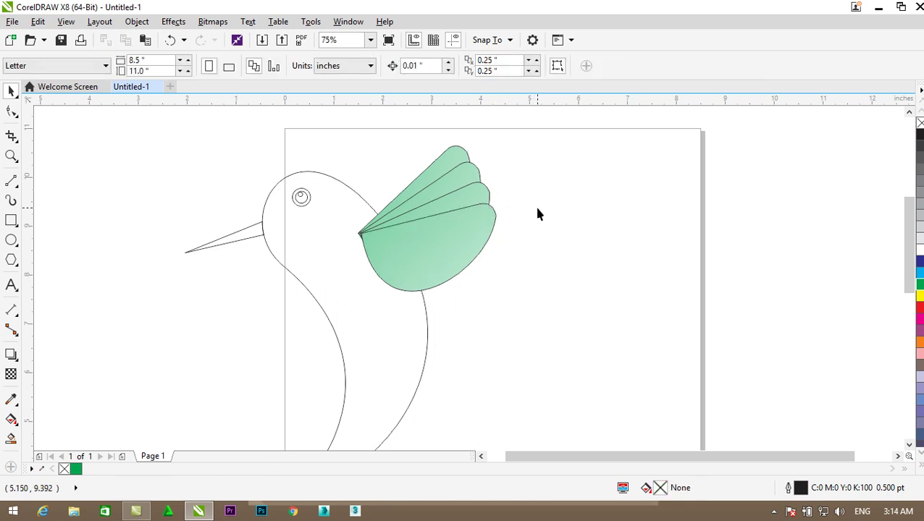
- Fill the bird's body with solid green (C100 M0 Y100 K0)
left_click(417, 297)
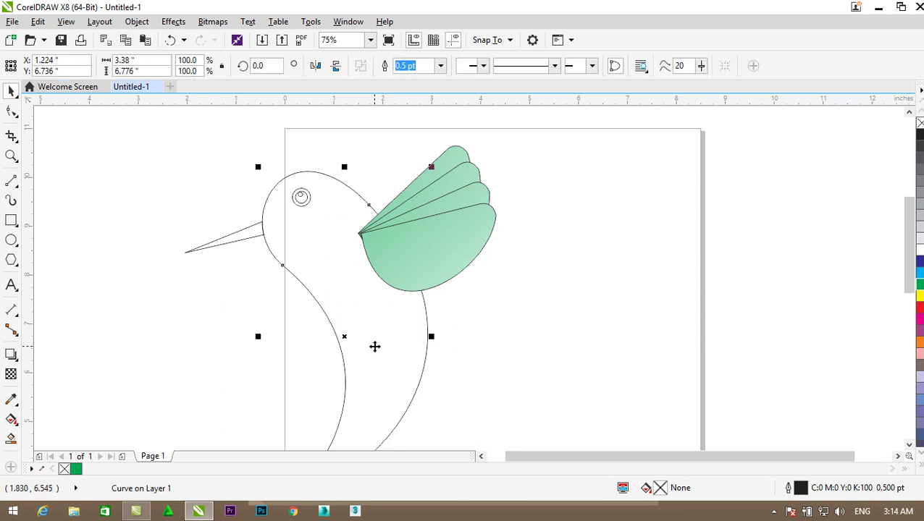
left_click(918, 283)
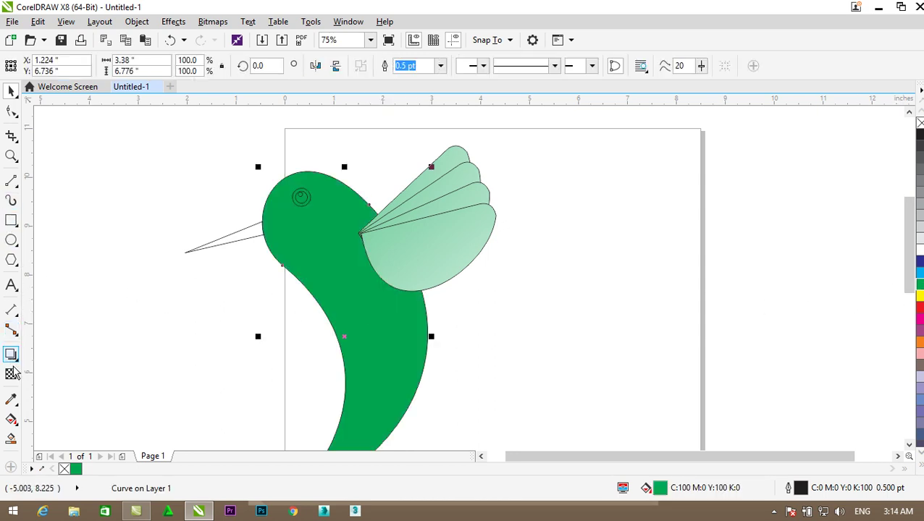
- Apply a linear green-to-white fountain fill across the bird's body, extending the white end further past the back, and deselect
left_click(12, 420)
left_click_drag(130, 192, 443, 334)
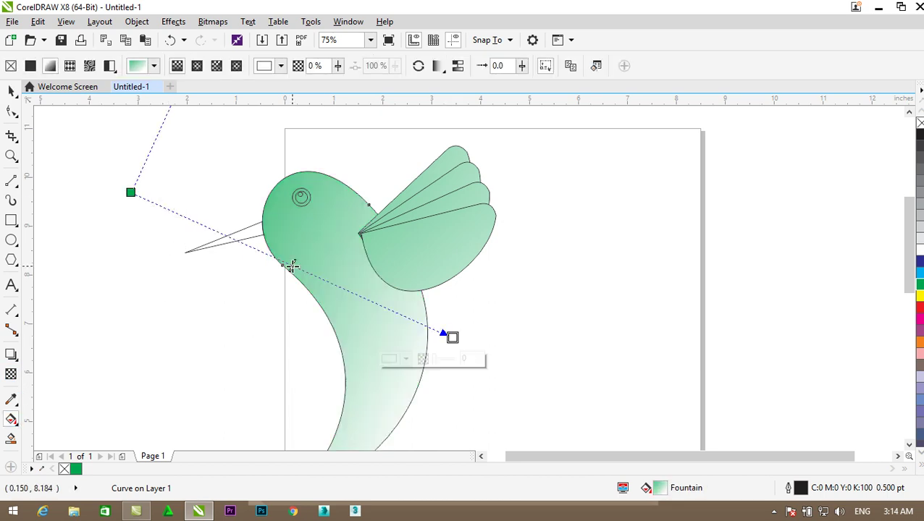
left_click_drag(452, 337, 498, 359)
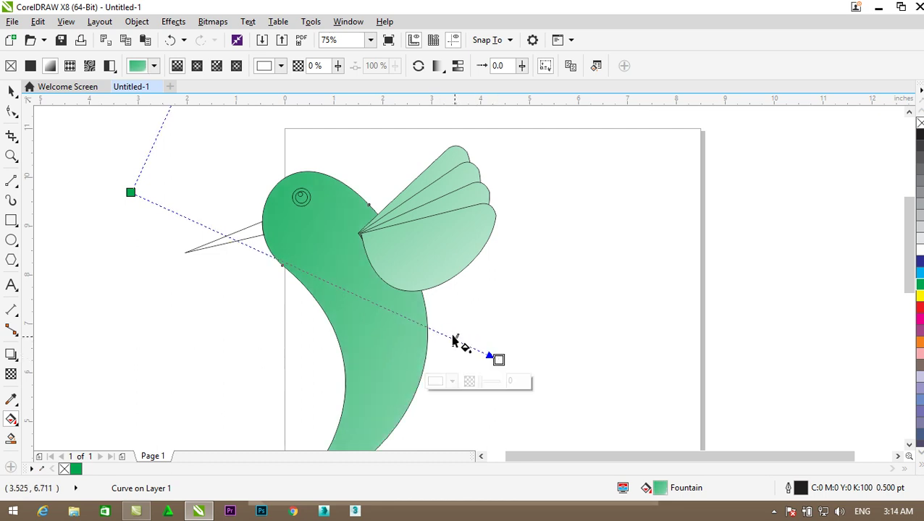
scroll(274, 256, "down", 2)
scroll(229, 250, "up", 2)
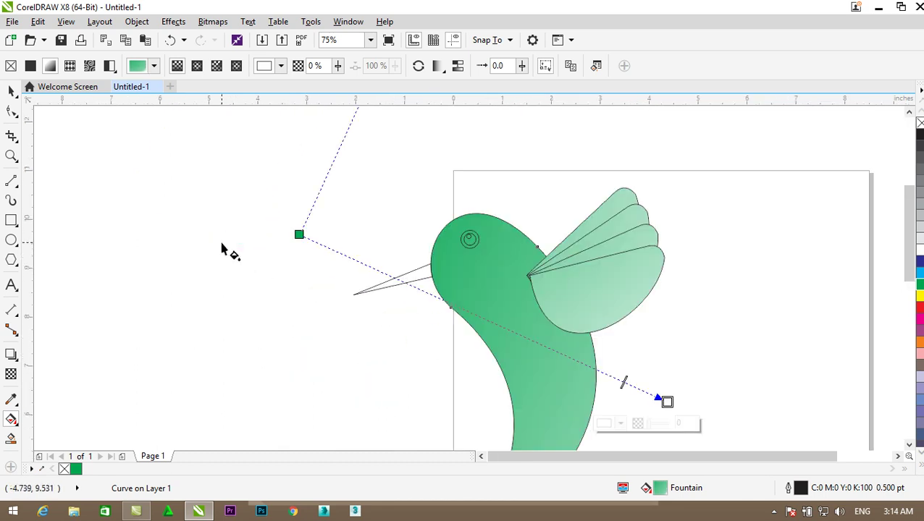
scroll(237, 248, "down", 1)
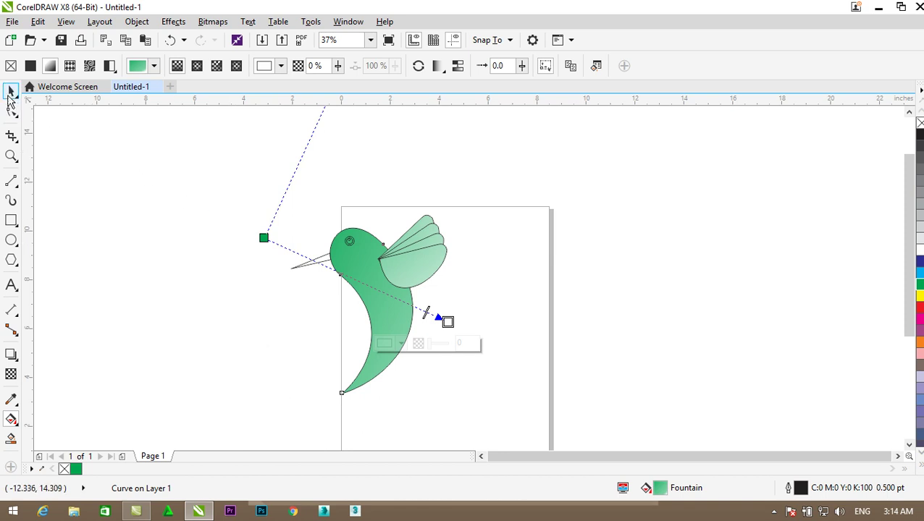
left_click(11, 91)
left_click(345, 219)
- Fill the eye's middle circle with black and its small inner highlight circle with white
scroll(346, 289, "up", 6)
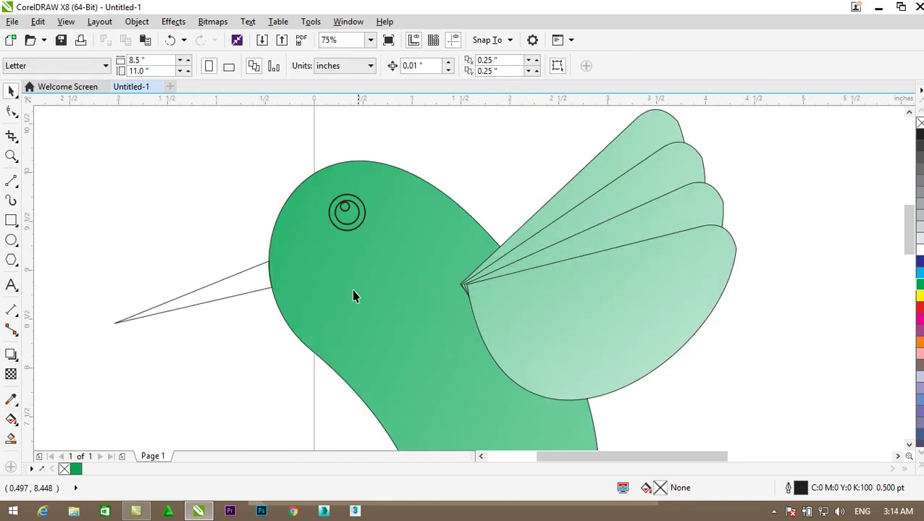
scroll(378, 219, "up", 1)
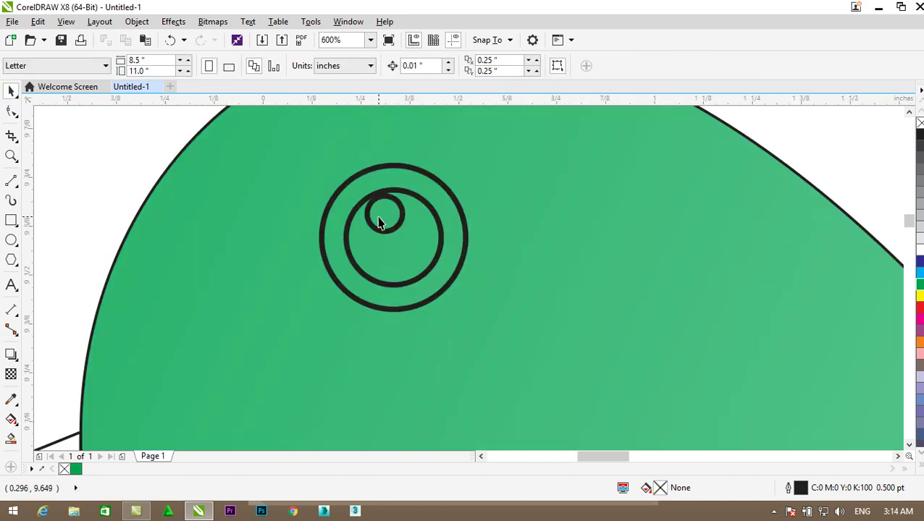
left_click(418, 225)
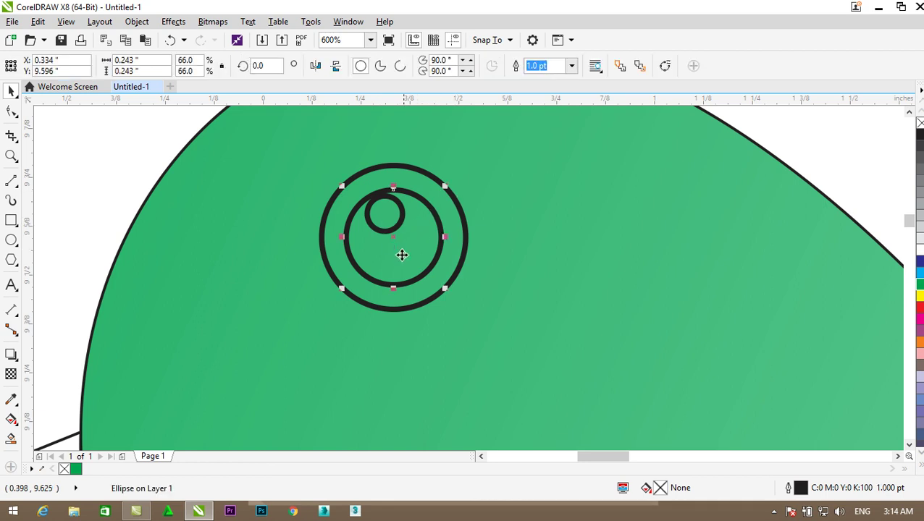
left_click(920, 135)
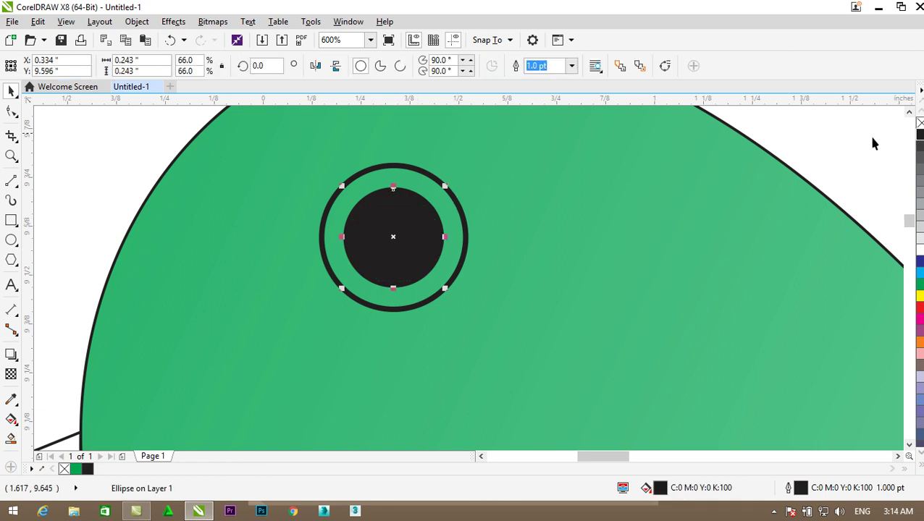
key("F7")
left_click_drag(384, 212, 406, 234)
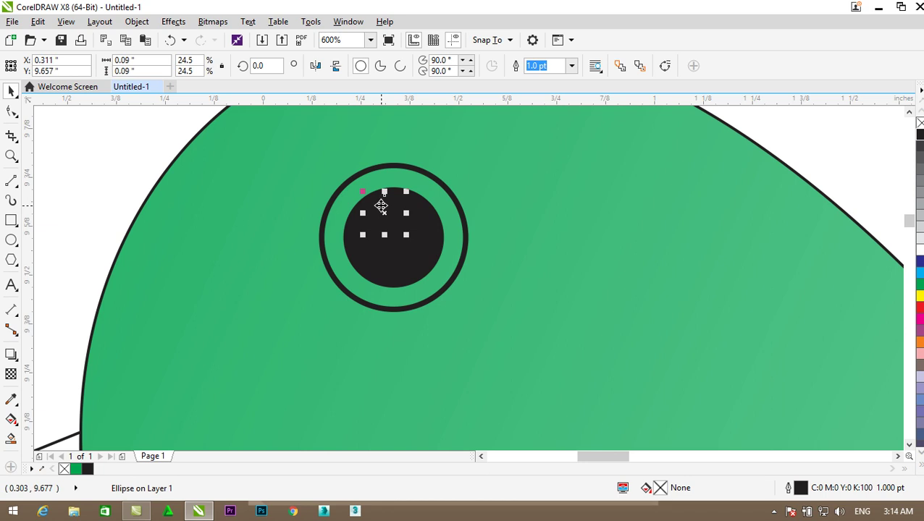
left_click(920, 249)
- Fill the eye's outer circle with white and deselect it
left_click(439, 195)
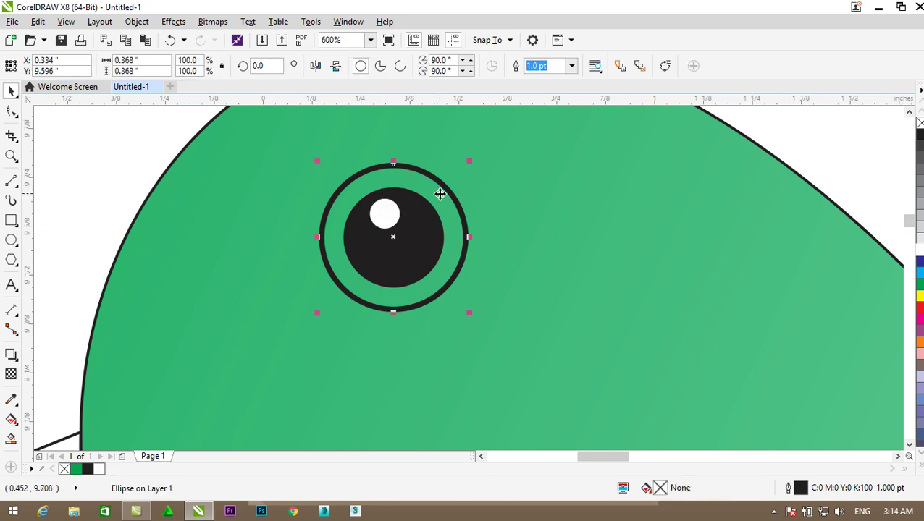
left_click(920, 250)
scroll(496, 190, "down", 5)
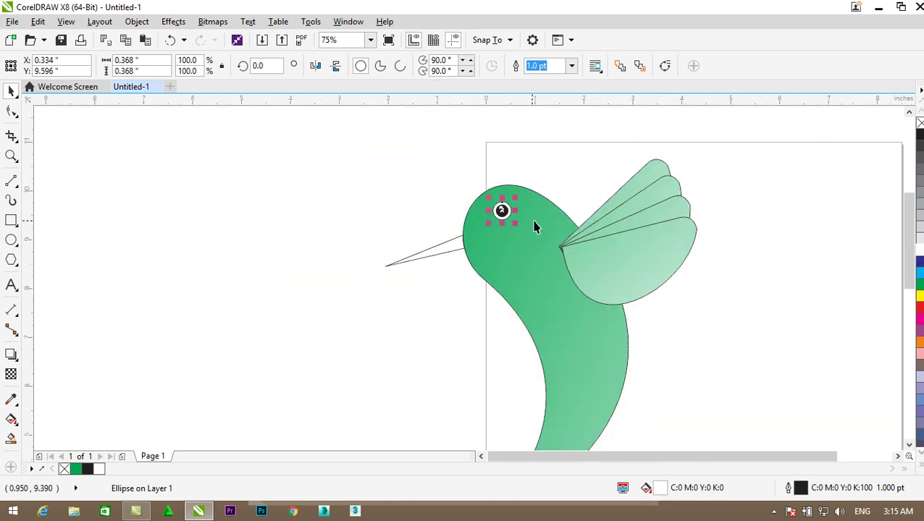
key("Escape")
scroll(532, 224, "down", 2)
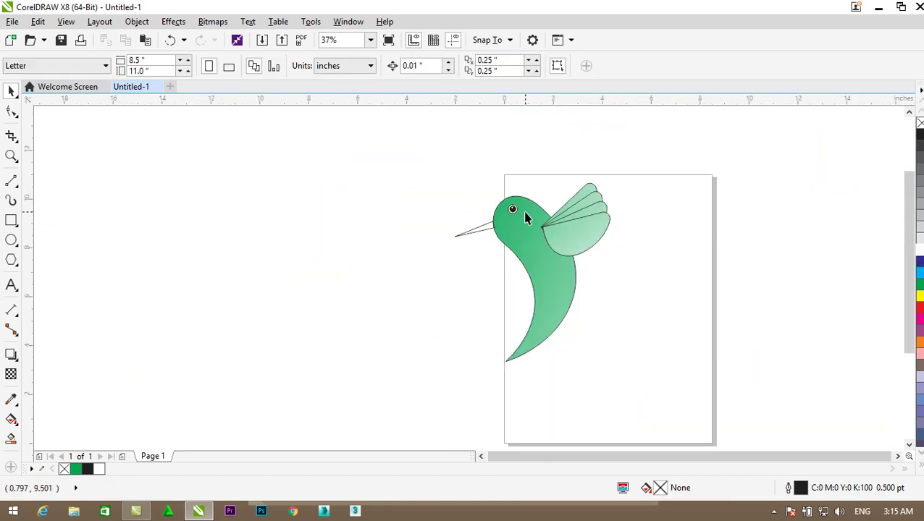
- Change the outline of the eye's outer circle to white and deselect it
scroll(525, 219, "up", 2)
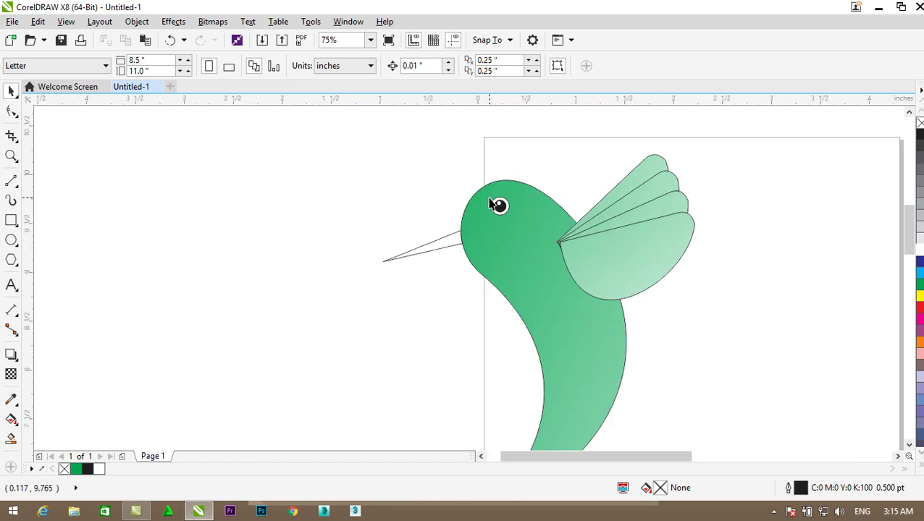
scroll(499, 208, "up", 6)
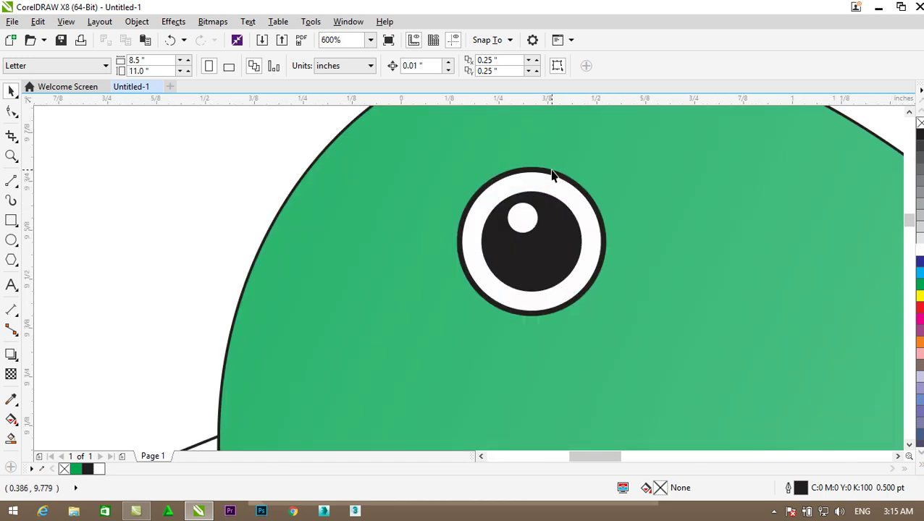
left_click(550, 178)
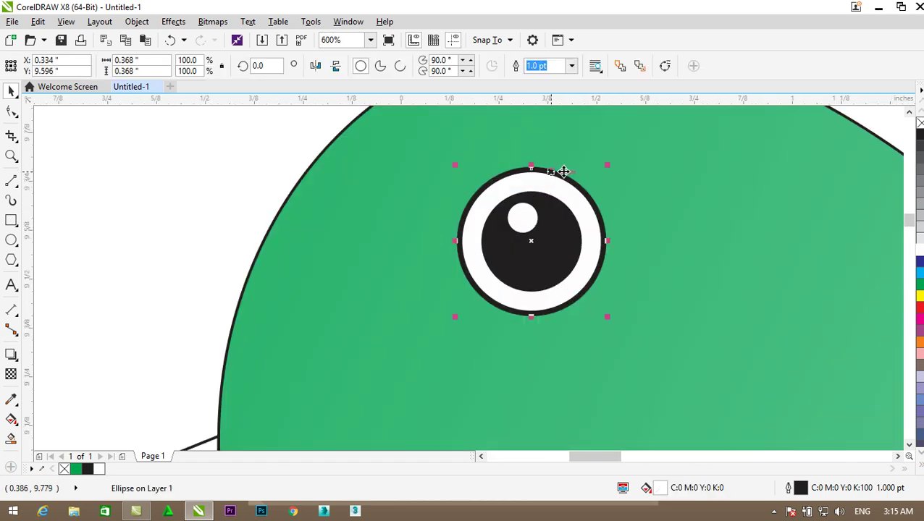
right_click(919, 249)
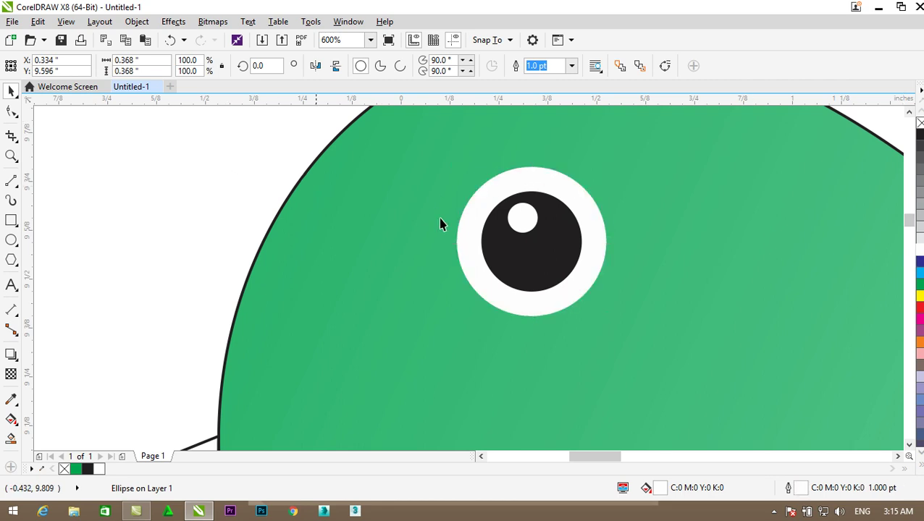
scroll(287, 209, "down", 5)
key("Escape")
scroll(721, 360, "down", 2)
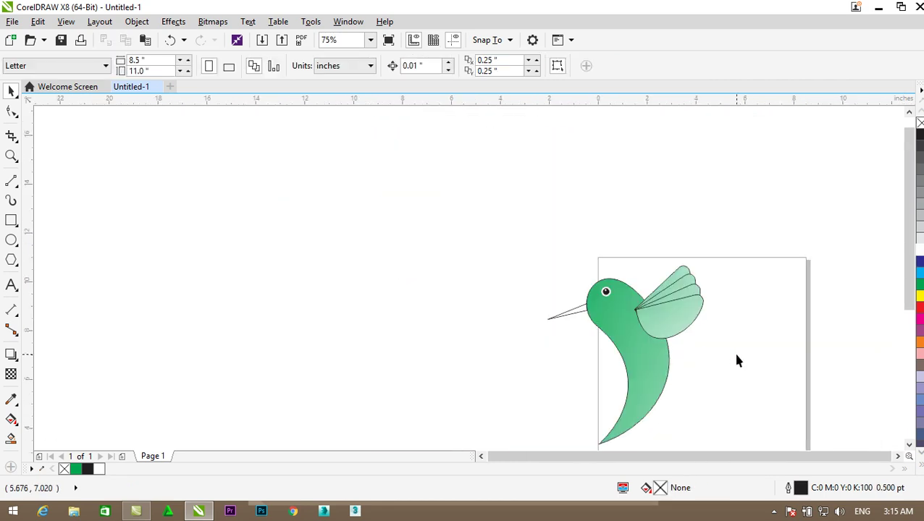
- Draw a straight line from the tail tip up to the back of the neck, spanning about 1.31 × 6.42 inches
scroll(759, 389, "up", 2)
mouse_move(905, 277)
left_mouse_down()
mouse_move(903, 290)
mouse_move(910, 270)
left_mouse_up()
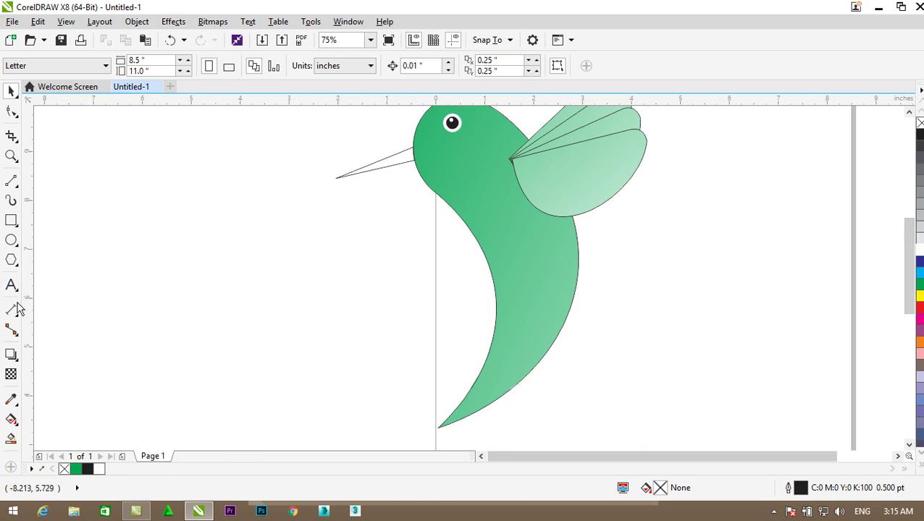
left_click(13, 181)
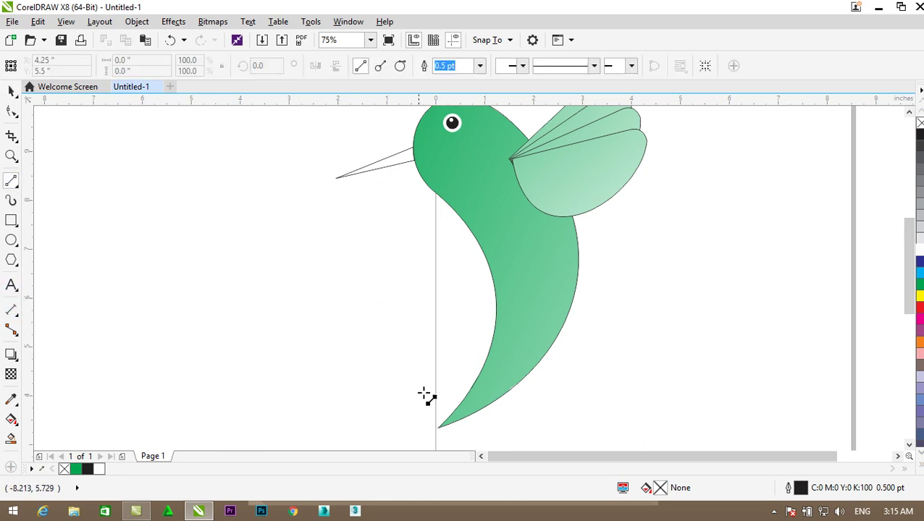
left_click(438, 427)
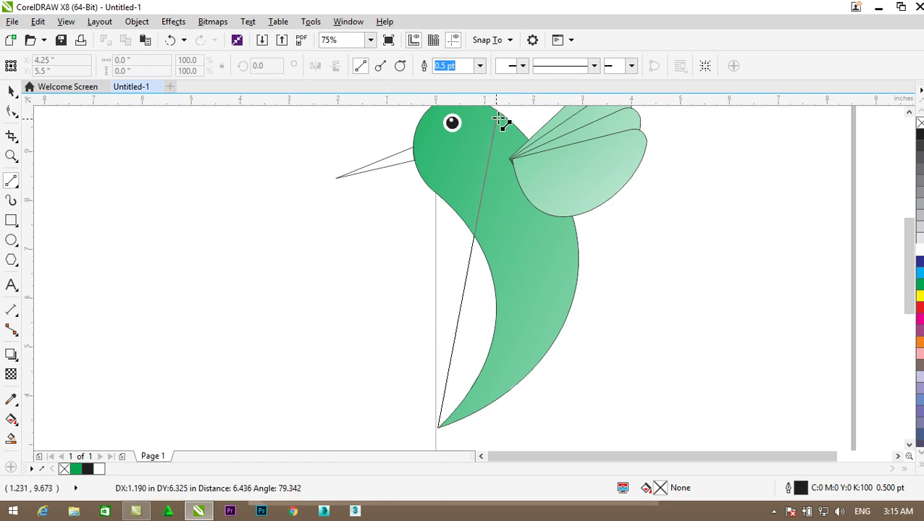
left_click(504, 118)
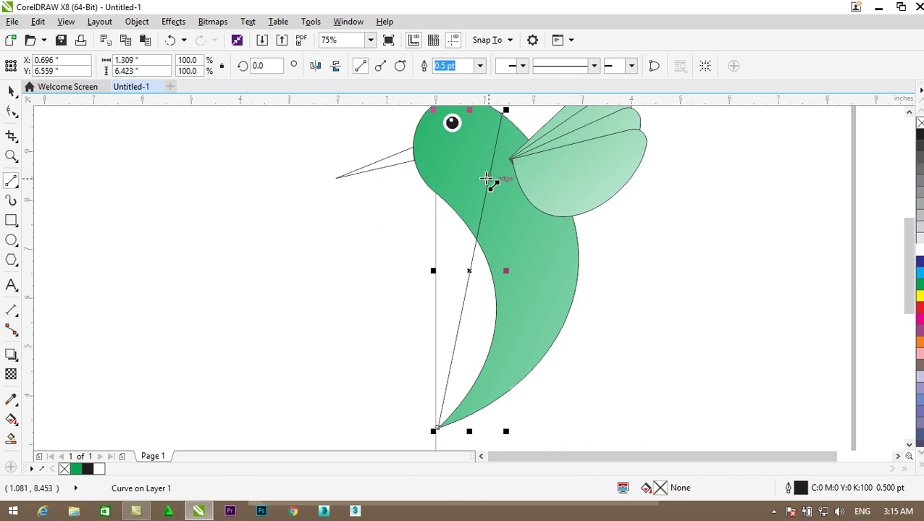
key("Escape")
- Add a node about a third of the way down the new line and move it slightly toward the throat
left_click(13, 113)
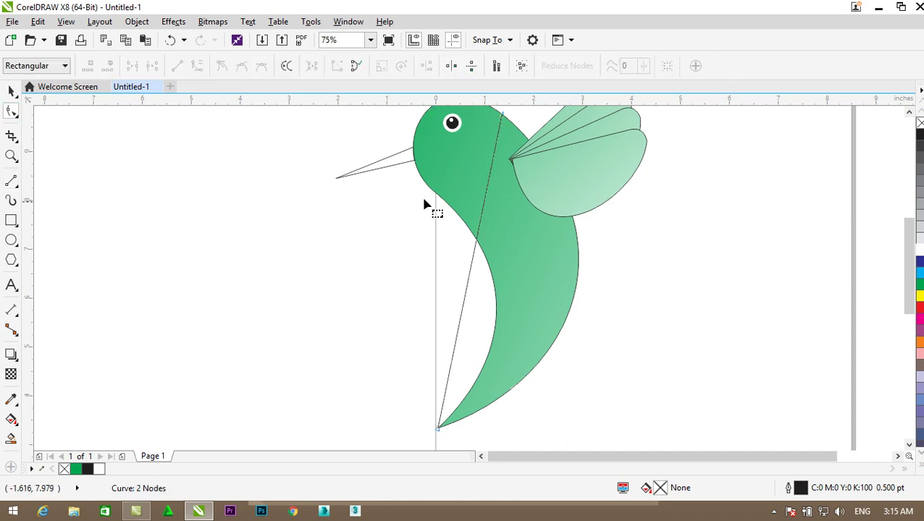
left_click(481, 218)
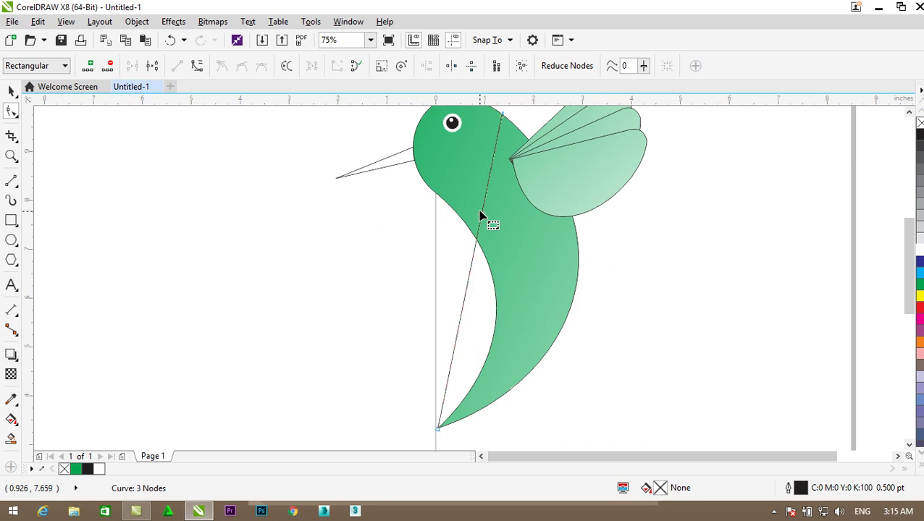
left_click_drag(479, 214, 470, 212)
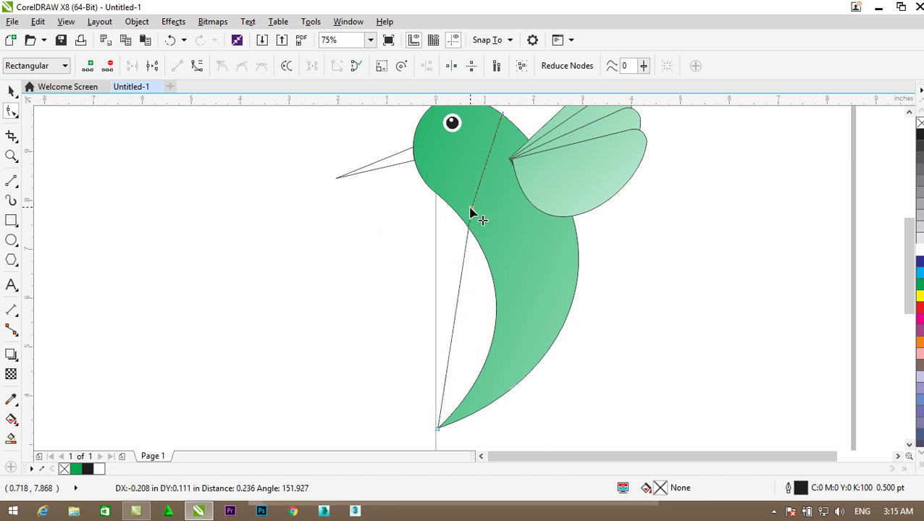
- Convert the line's upper segment to a curve and bend it into an S shape between the neck and the throat
left_click(505, 118)
left_click(200, 67)
left_click_drag(493, 149, 516, 152)
left_click_drag(483, 180, 445, 178)
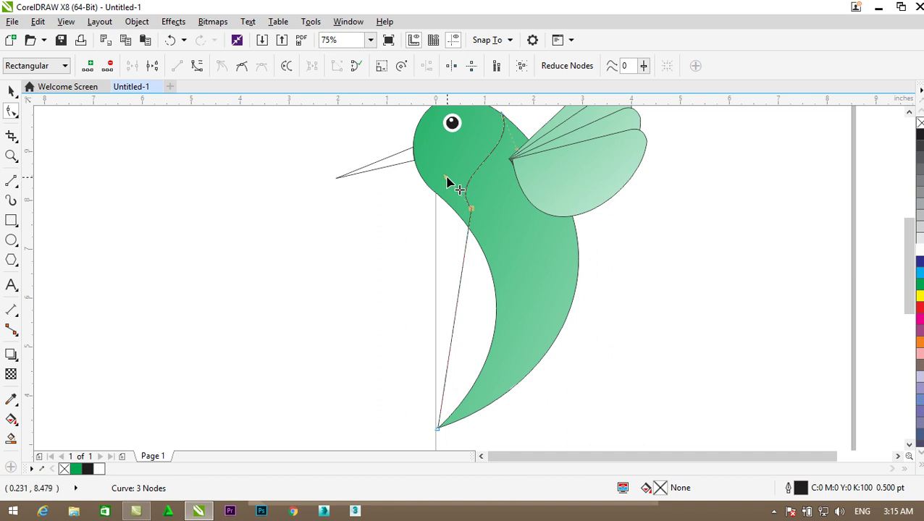
left_click_drag(446, 181, 453, 189)
left_click(438, 430)
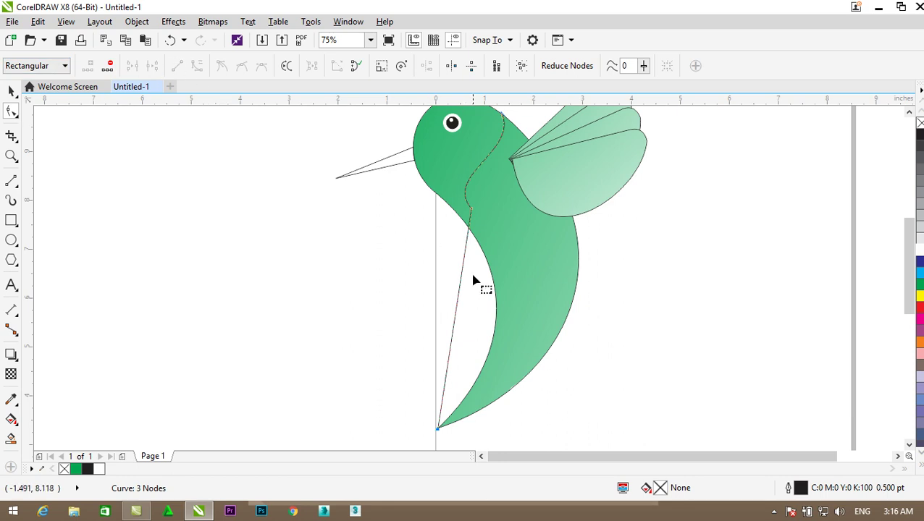
double_click(456, 307)
left_click_drag(459, 306, 496, 309)
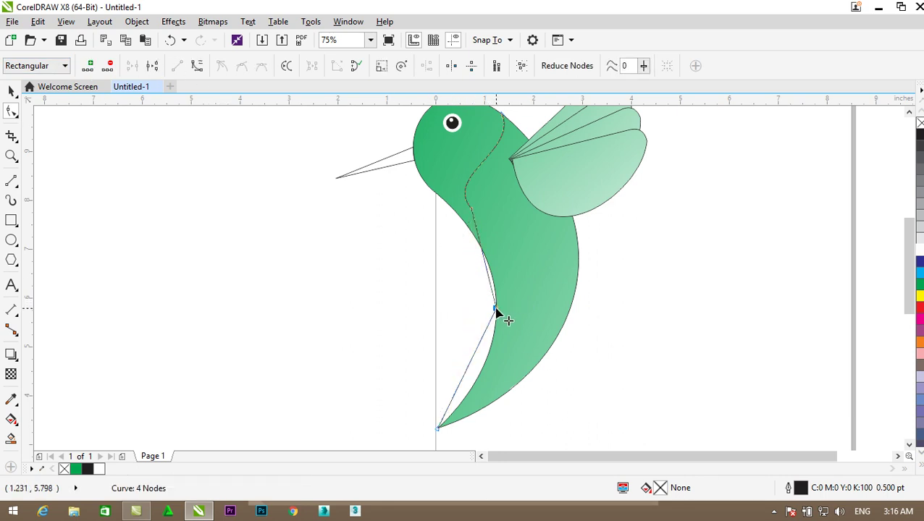
key("ctrl+z")
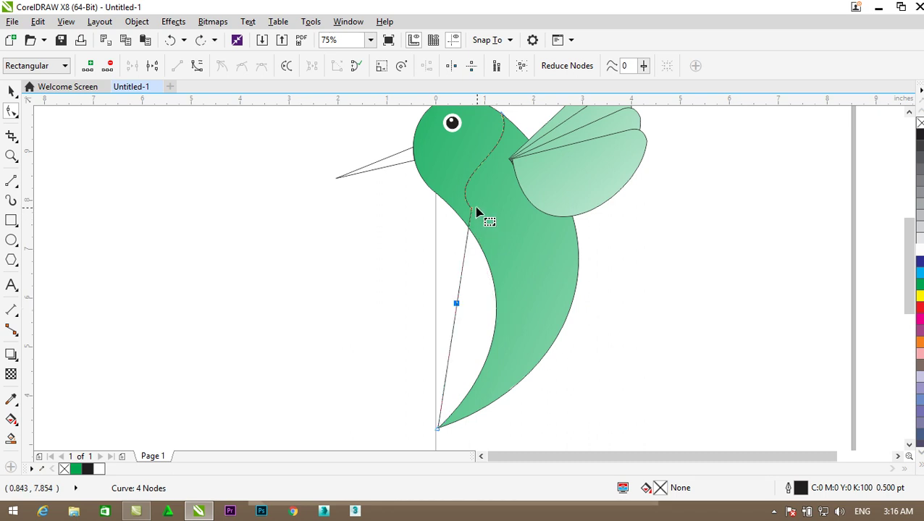
left_click(196, 66)
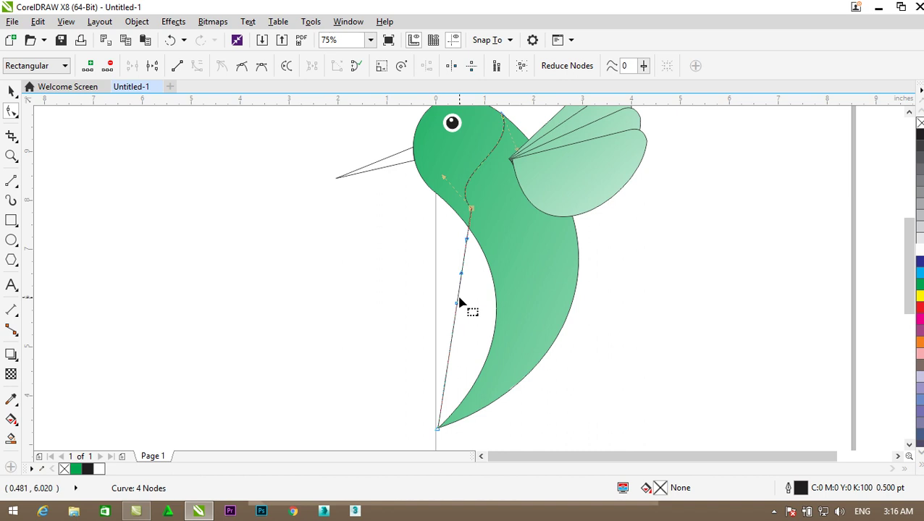
key("Delete")
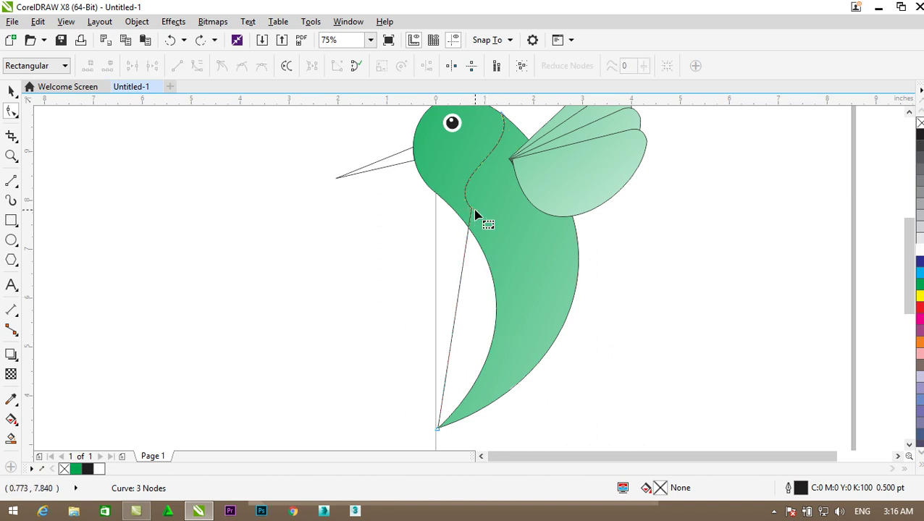
- Convert the line's lower segment to a curve, bow it just inside the belly edge down to the tail tip, and deselect
left_click(470, 212)
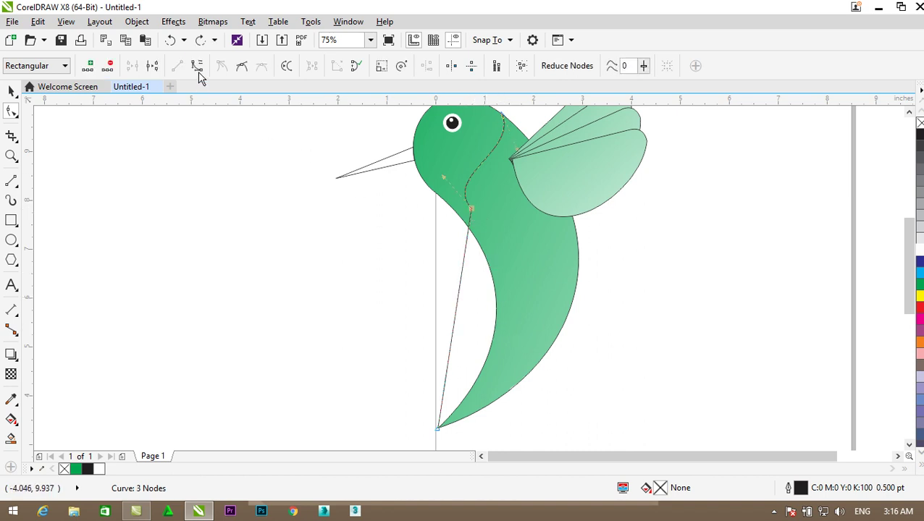
left_click_drag(457, 314, 509, 328)
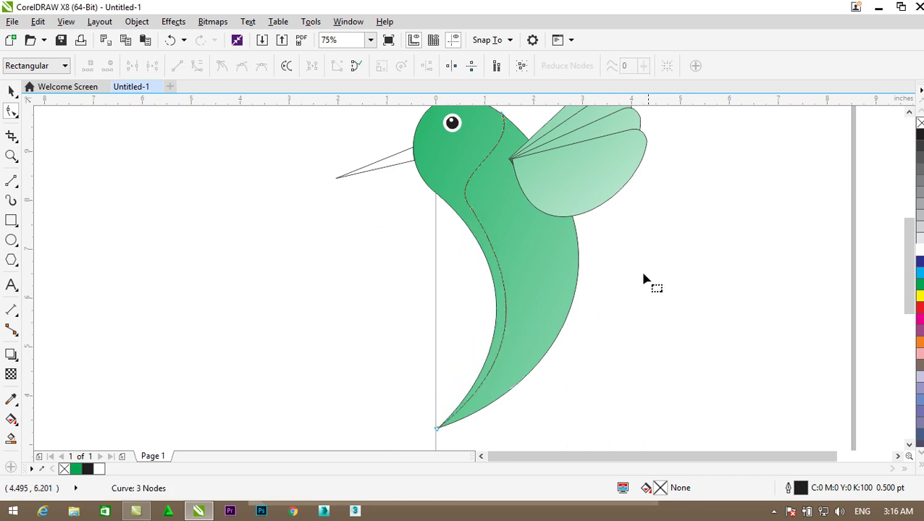
scroll(647, 286, "down", 2)
left_click(11, 90)
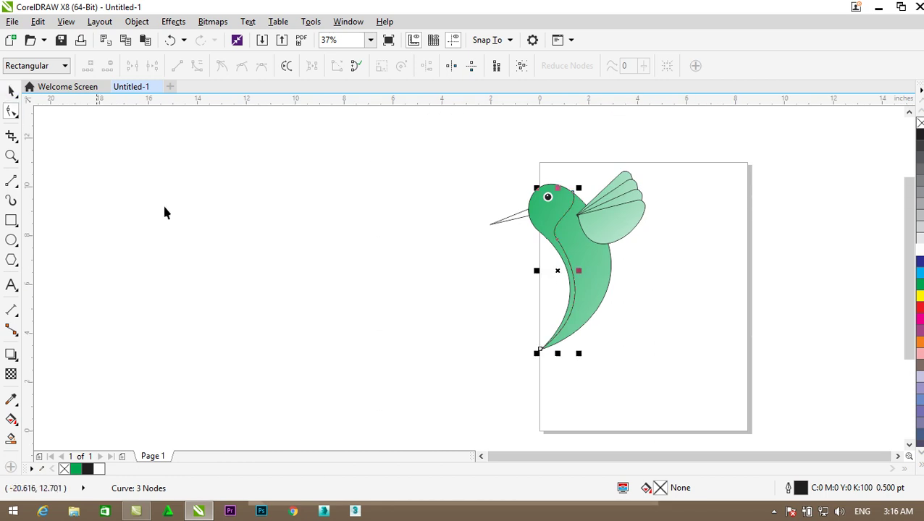
left_click(696, 295)
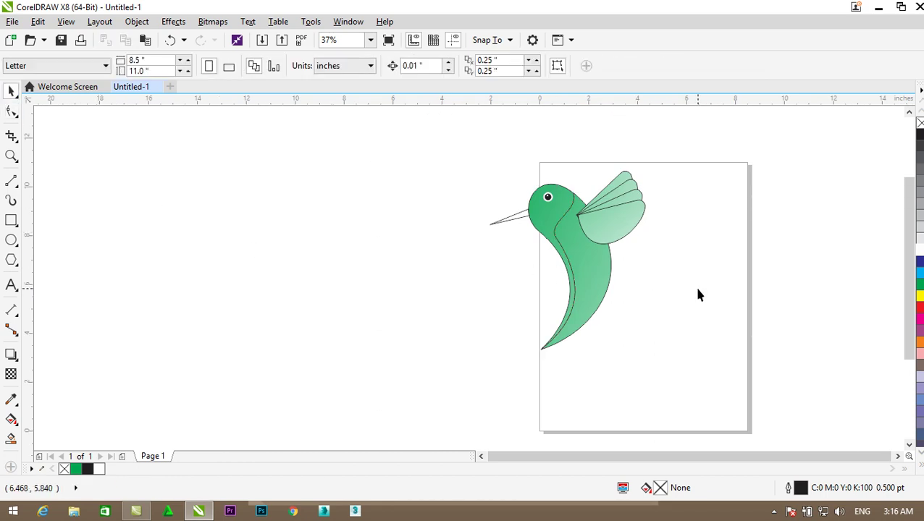
scroll(697, 294, "up", 1)
scroll(693, 279, "down", 1)
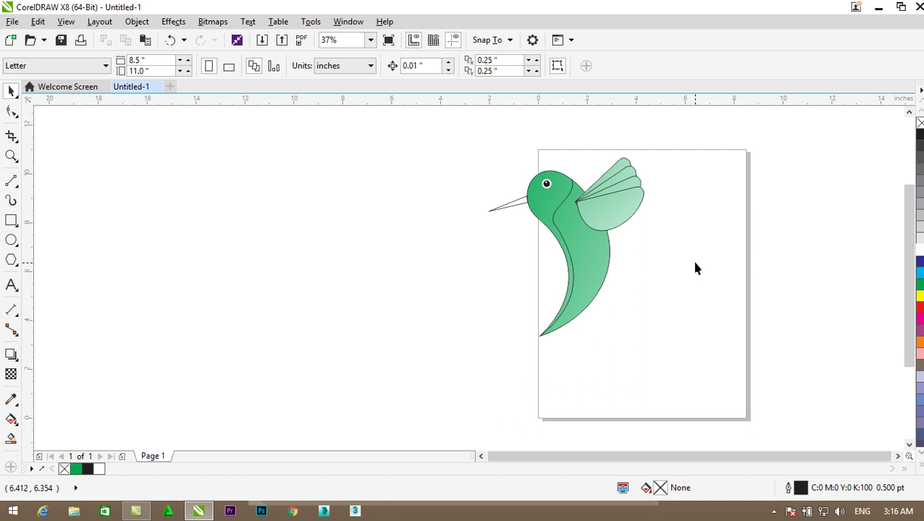
- Fill the bird's beak with dark gray and deselect it
left_click(507, 202)
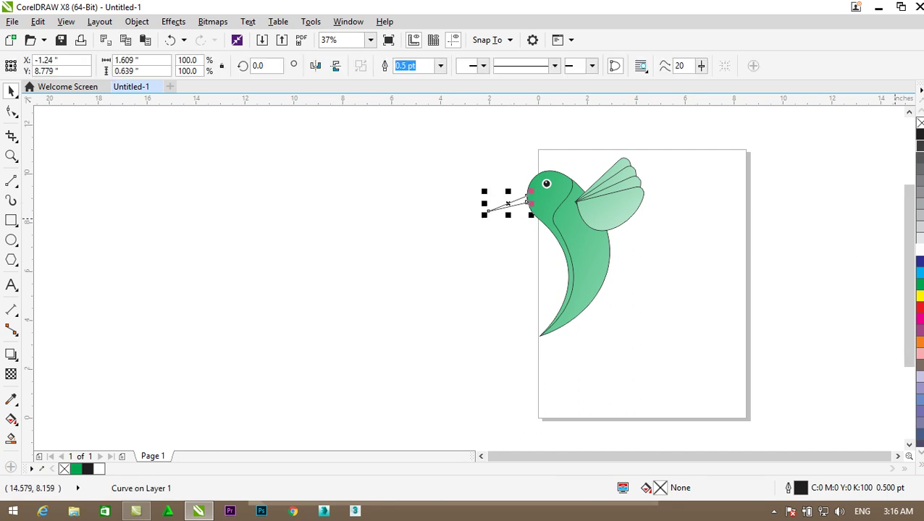
left_click(919, 155)
left_click(775, 220)
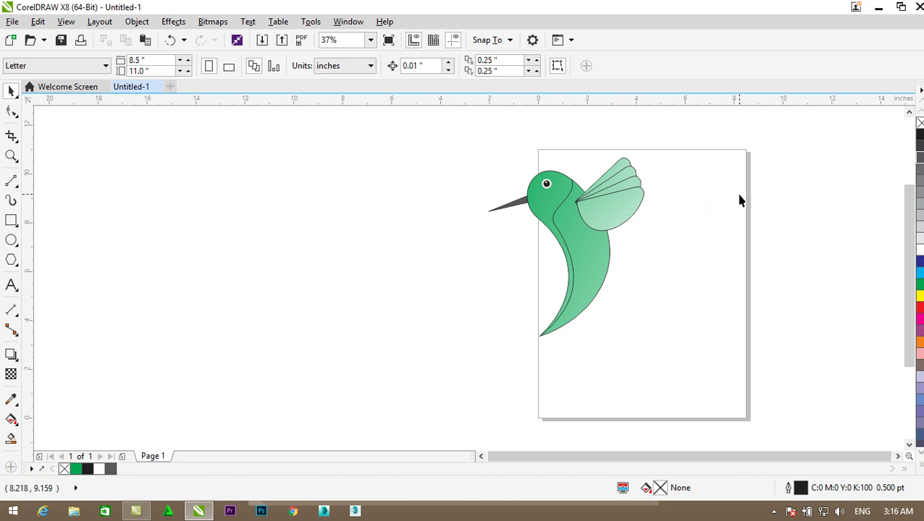
- Examine the colored bird as a whole and up close around the head, eye, beak and wing
scroll(764, 197, "up", 3)
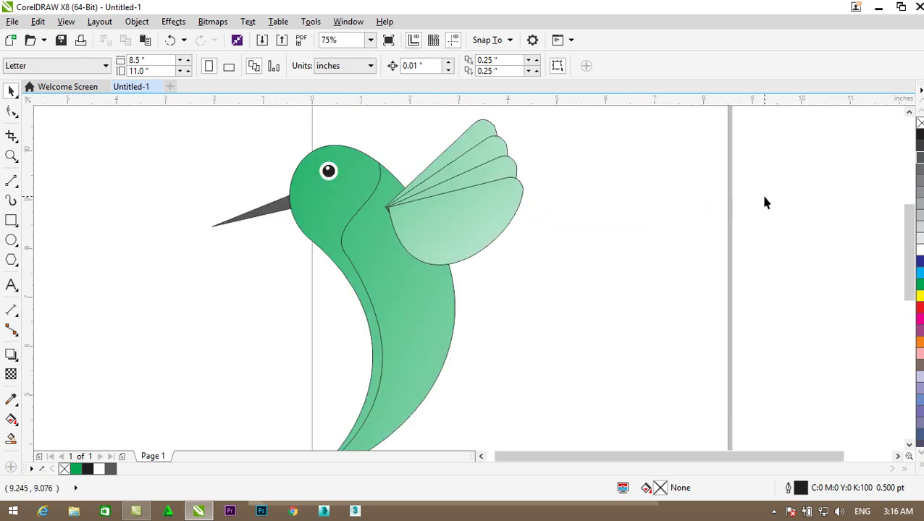
scroll(763, 197, "down", 3)
scroll(763, 202, "up", 3)
scroll(762, 204, "down", 3)
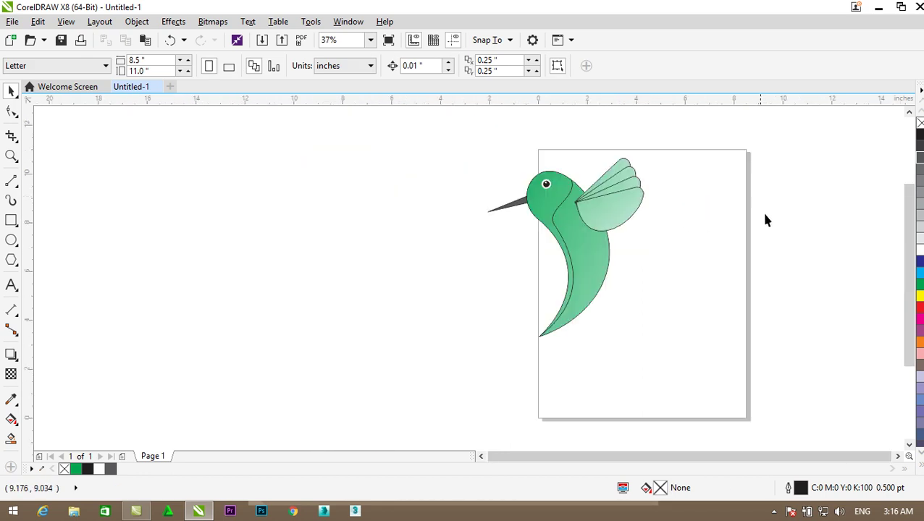
left_click_drag(693, 141, 460, 396)
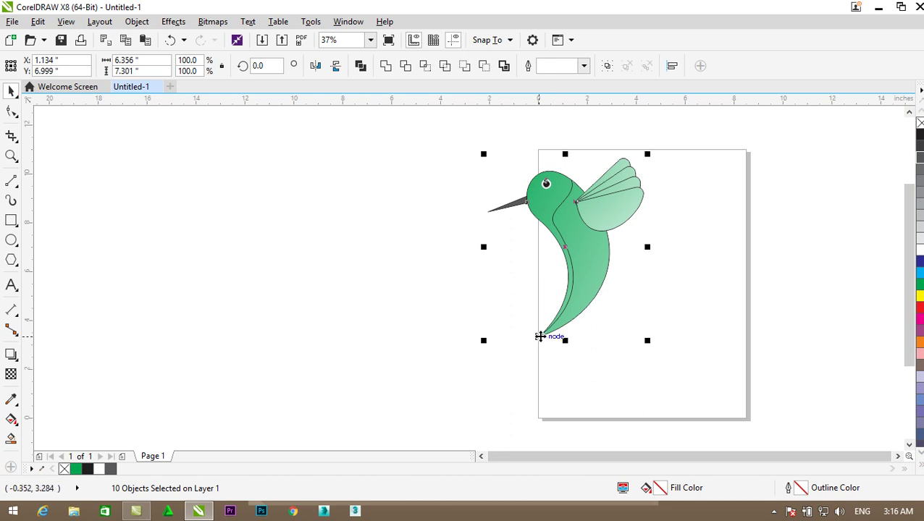
left_click(407, 355)
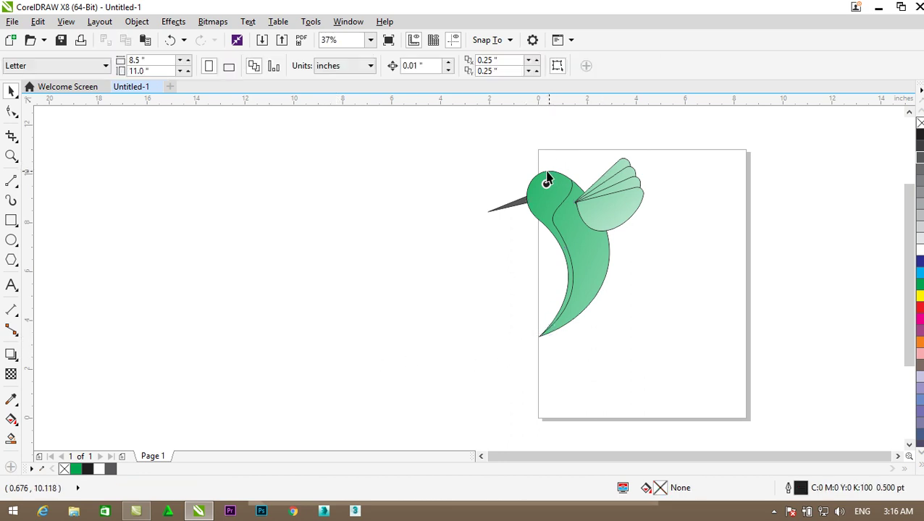
scroll(547, 169, "up", 2)
scroll(554, 203, "up", 3)
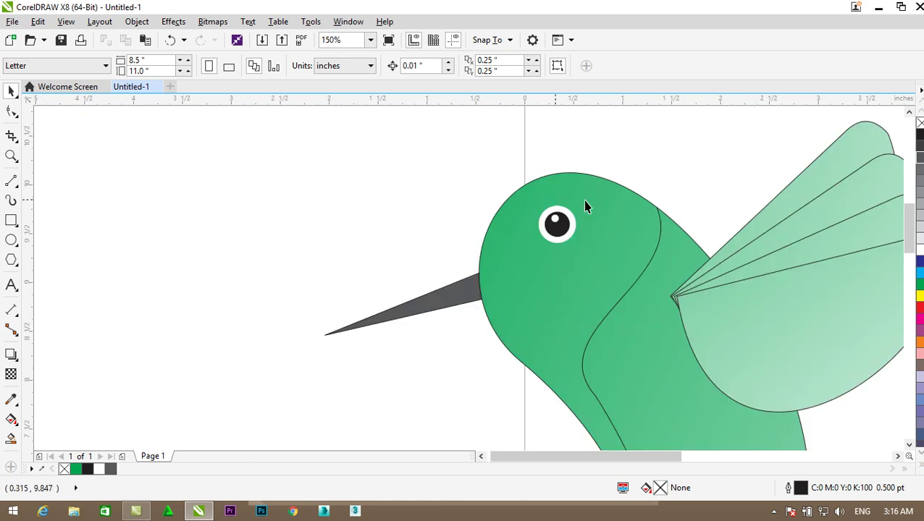
scroll(585, 209, "down", 5)
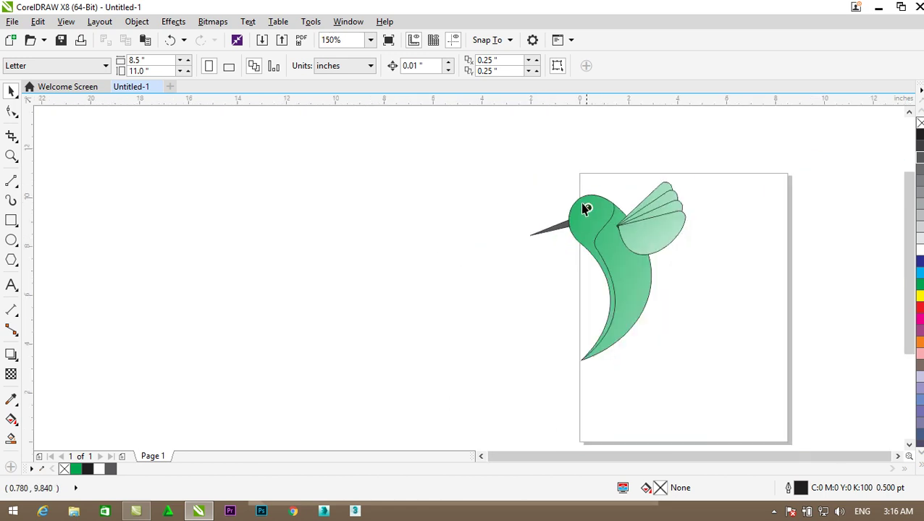
left_click(897, 456)
left_click(893, 456)
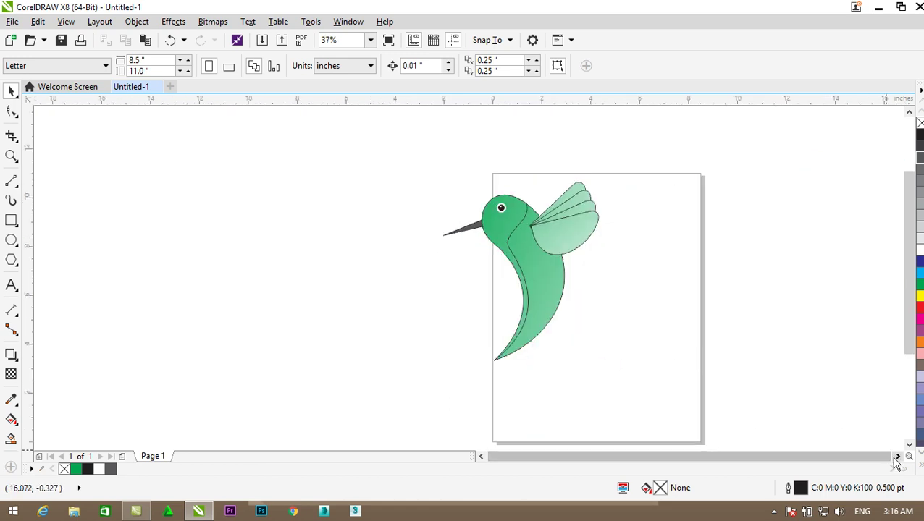